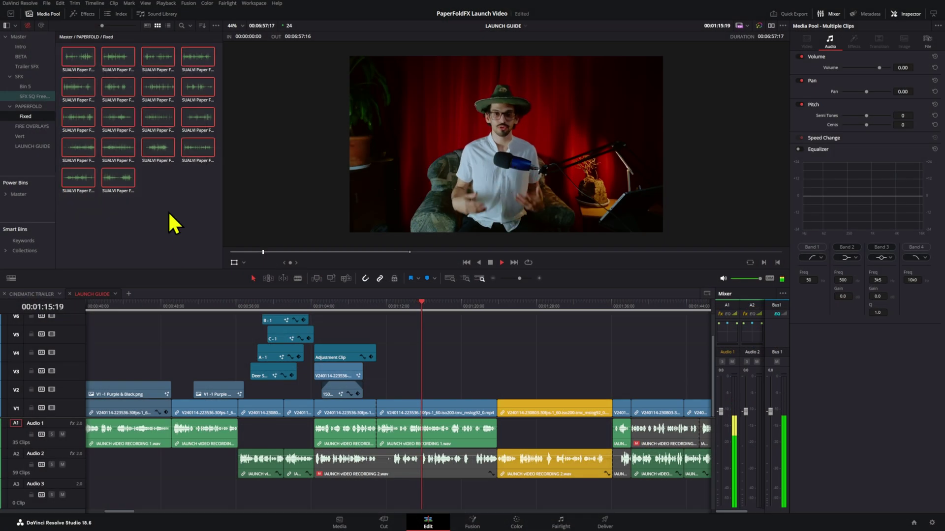
# Deselect the sound clips and drop a SUALVI paper sound effect onto Audio 3 at the playhead.
pyautogui.click(172, 224)
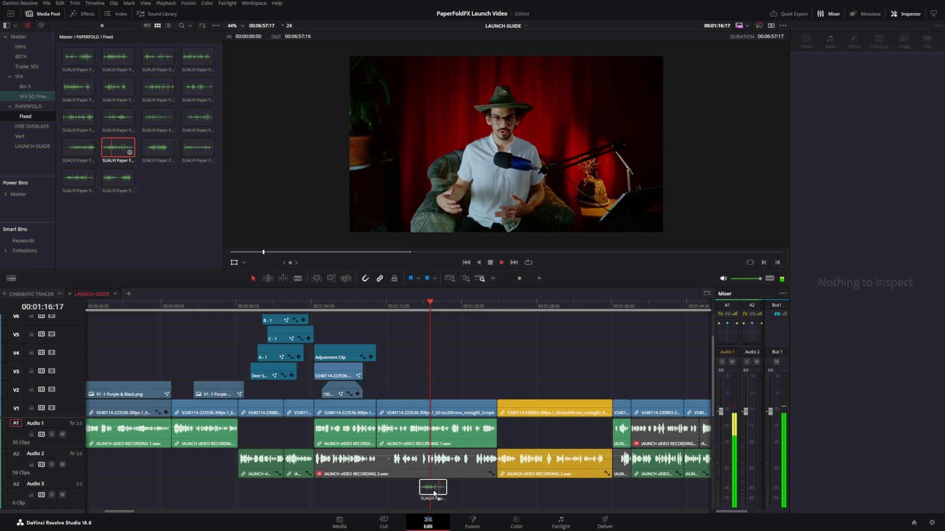
pyautogui.click(434, 491)
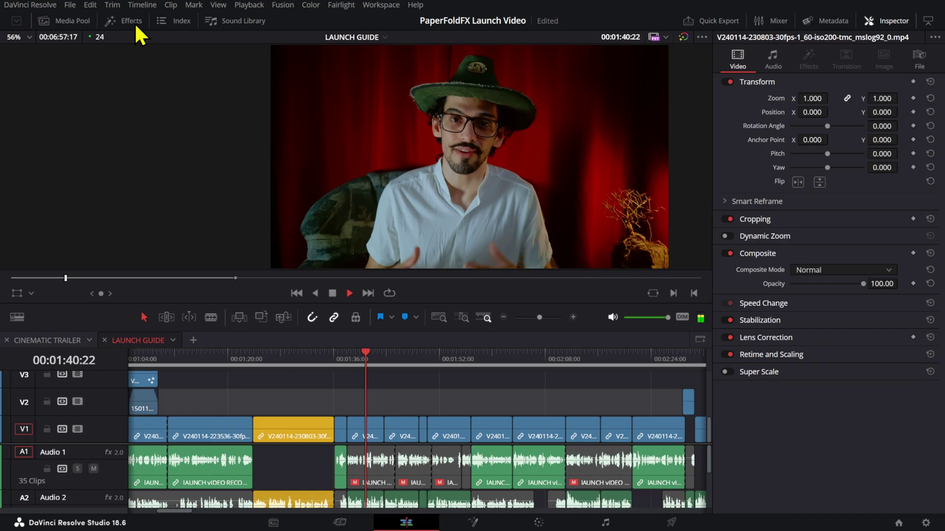
# In the Effects library, clear the 'Paper' search and expand Effects > SUALVI > Paper FoldFX.
pyautogui.click(132, 23)
pyautogui.click(125, 58)
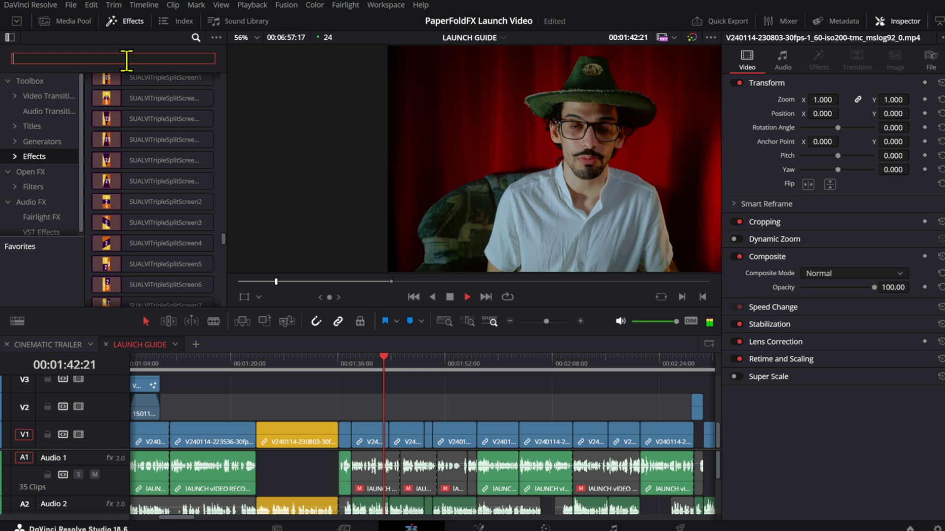
pyautogui.write('Paper')
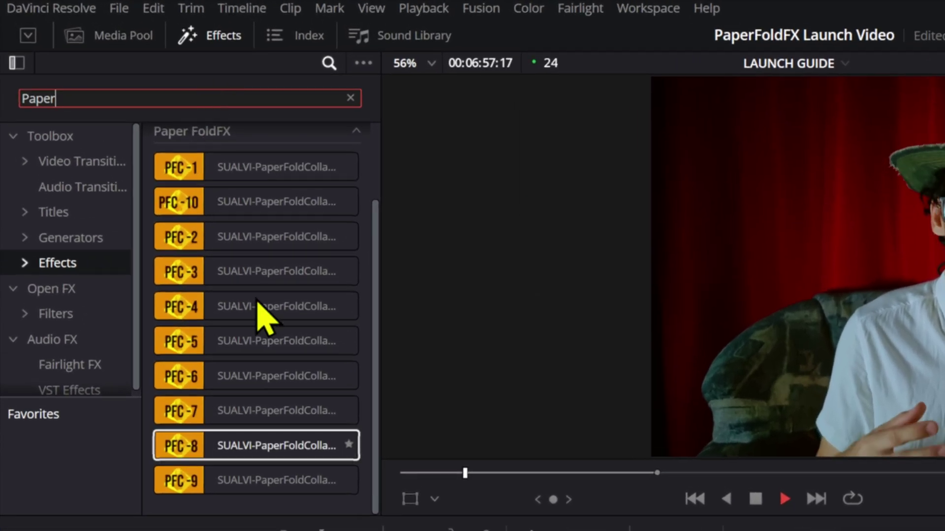
pyautogui.click(351, 98)
pyautogui.click(24, 263)
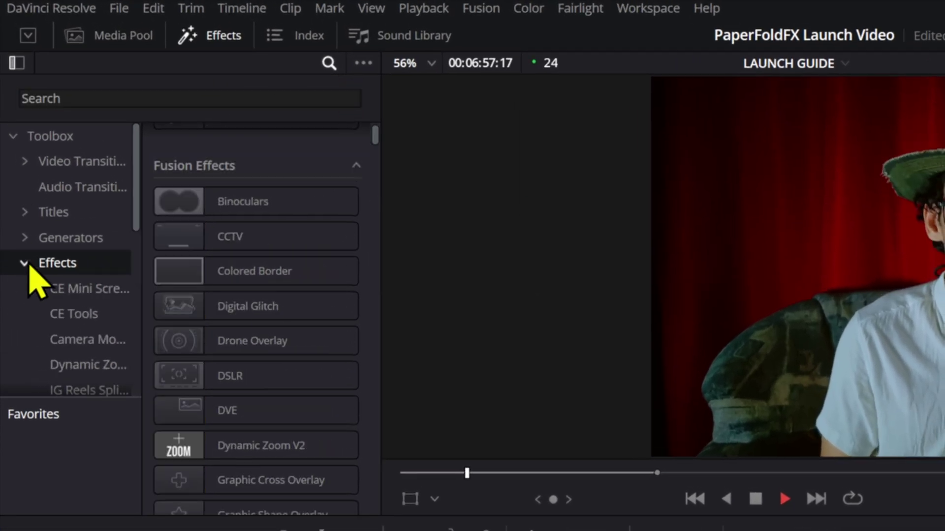
pyautogui.scroll(-8, 30, 271)
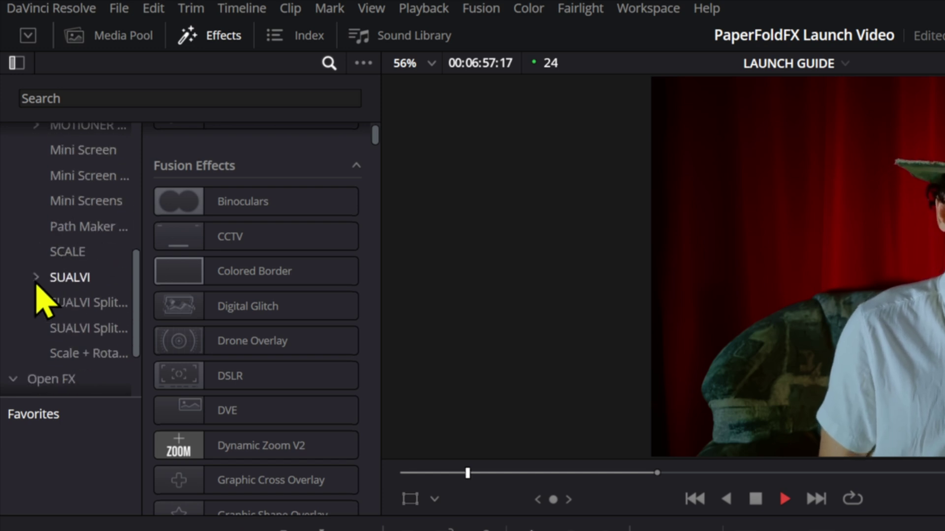
pyautogui.click(39, 278)
pyautogui.scroll(-5, 74, 295)
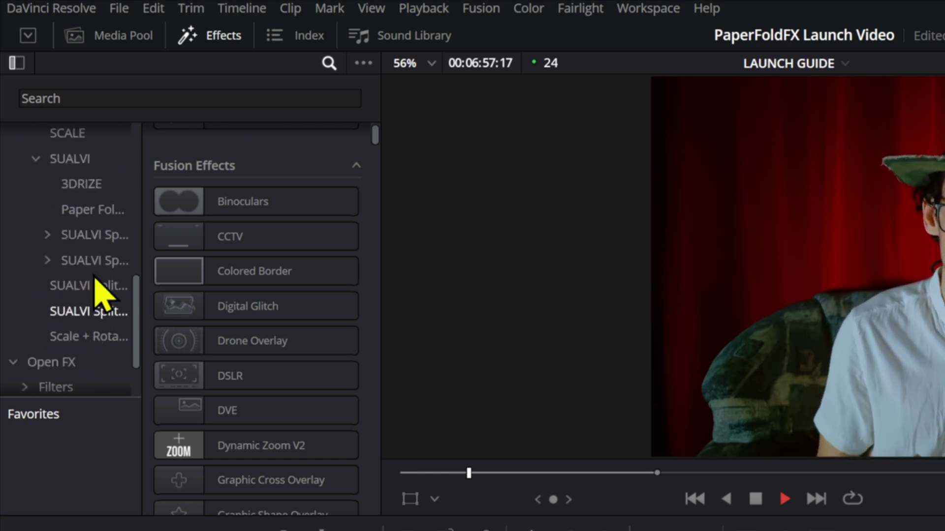
pyautogui.click(92, 211)
pyautogui.click(253, 237)
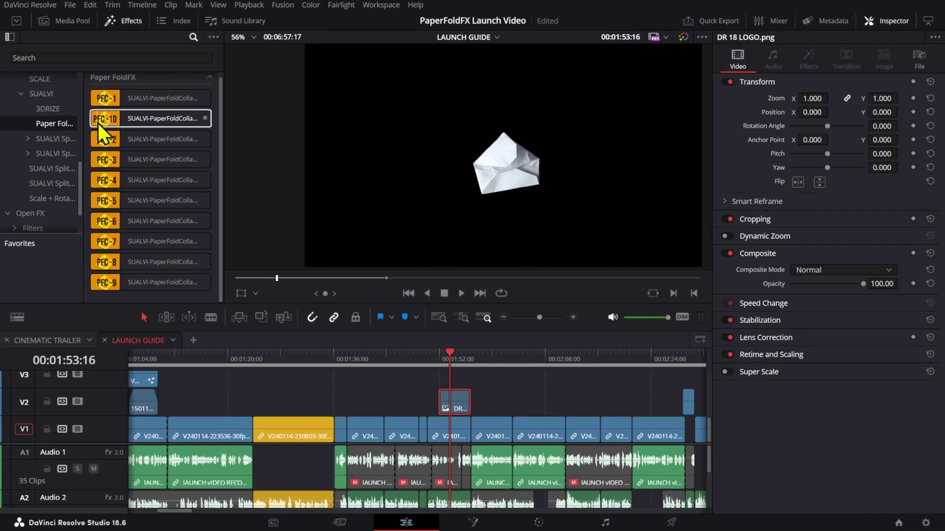
# Apply PFC-10 to the DR logo clip, then shift, shrink to about 0.71 and tilt the paper.
pyautogui.moveTo(123, 122); pyautogui.dragTo(345, 311)
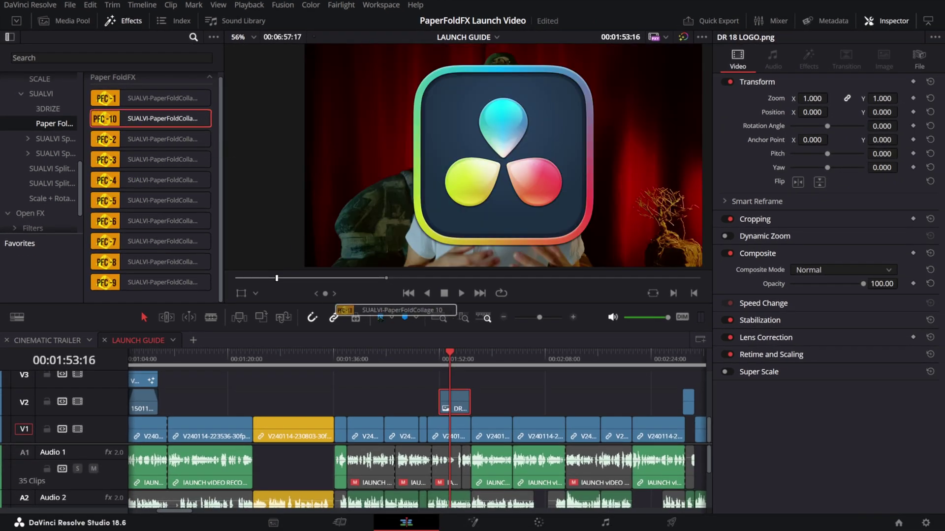
pyautogui.moveTo(459, 398); pyautogui.dragTo(459, 398)
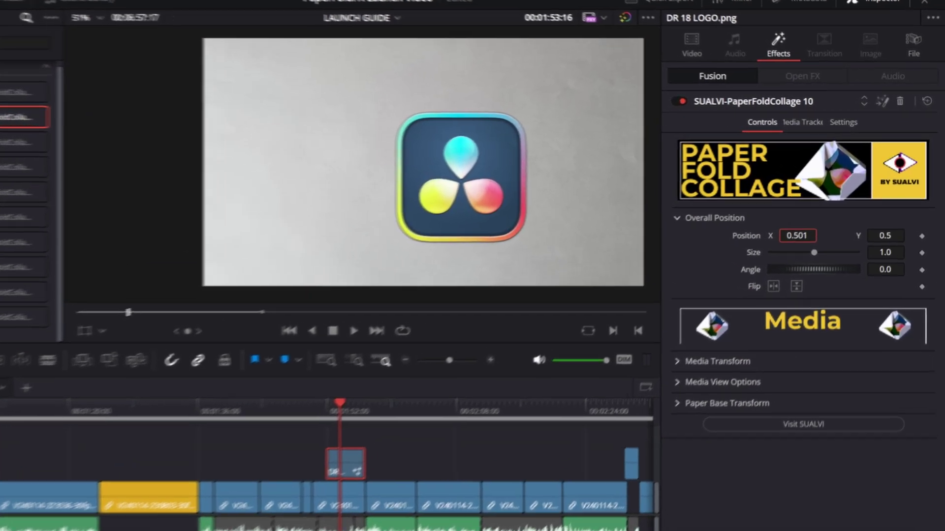
pyautogui.moveTo(814, 222); pyautogui.dragTo(807, 223)
pyautogui.moveTo(892, 238); pyautogui.dragTo(881, 238)
pyautogui.moveTo(892, 253); pyautogui.dragTo(878, 250)
# Move the logo left and enlarge it, and rotate the paper base nearly level.
pyautogui.click(619, 413)
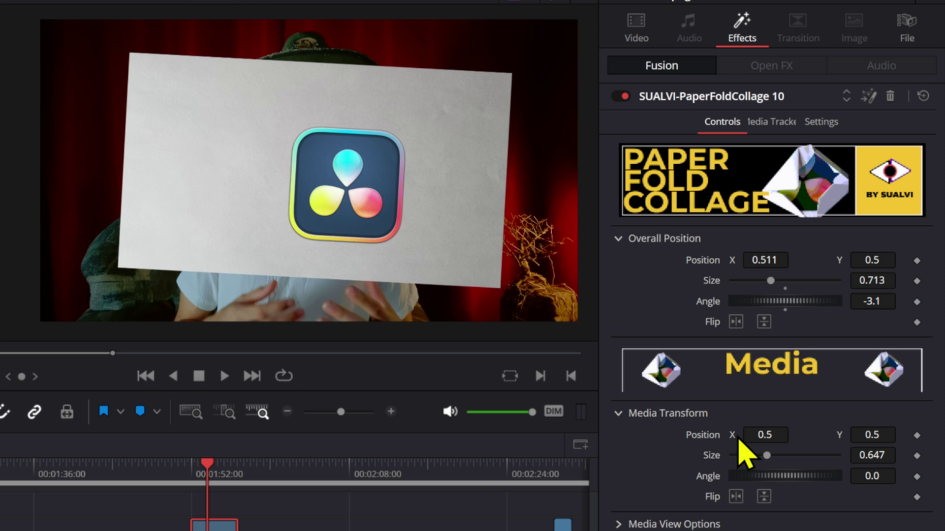
pyautogui.moveTo(765, 435); pyautogui.dragTo(746, 436)
pyautogui.moveTo(872, 435); pyautogui.dragTo(864, 452)
pyautogui.scroll(-5, 787, 443)
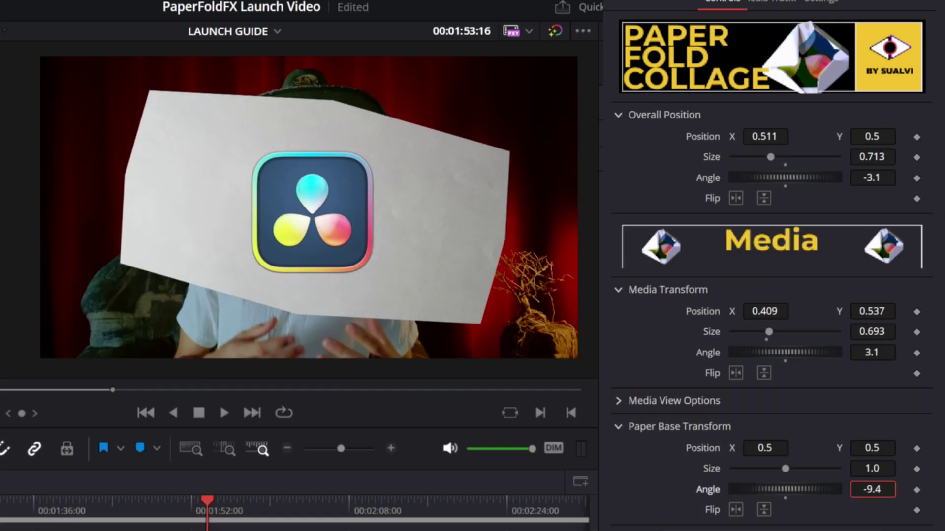
pyautogui.moveTo(872, 489); pyautogui.dragTo(862, 468)
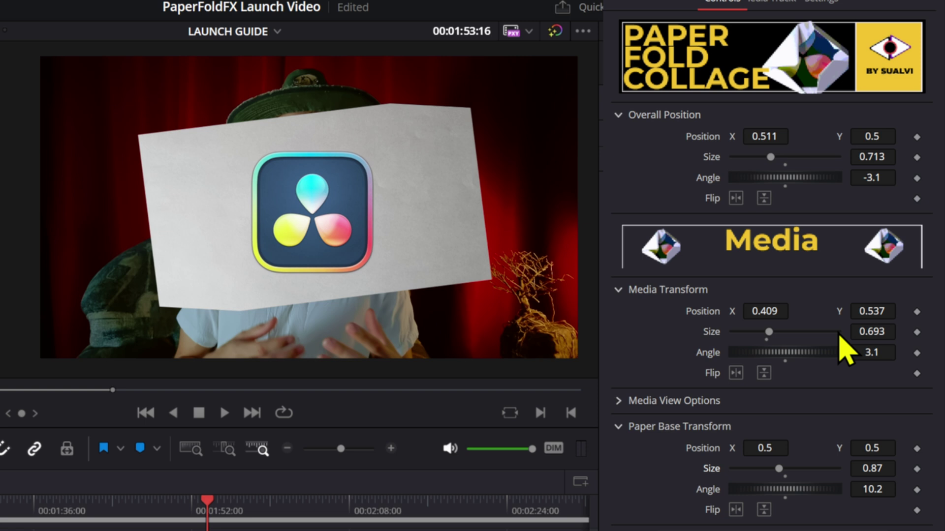
# Preview the logo without the paper, then set the logo's apply mode to Normal.
pyautogui.scroll(-3, 654, 240)
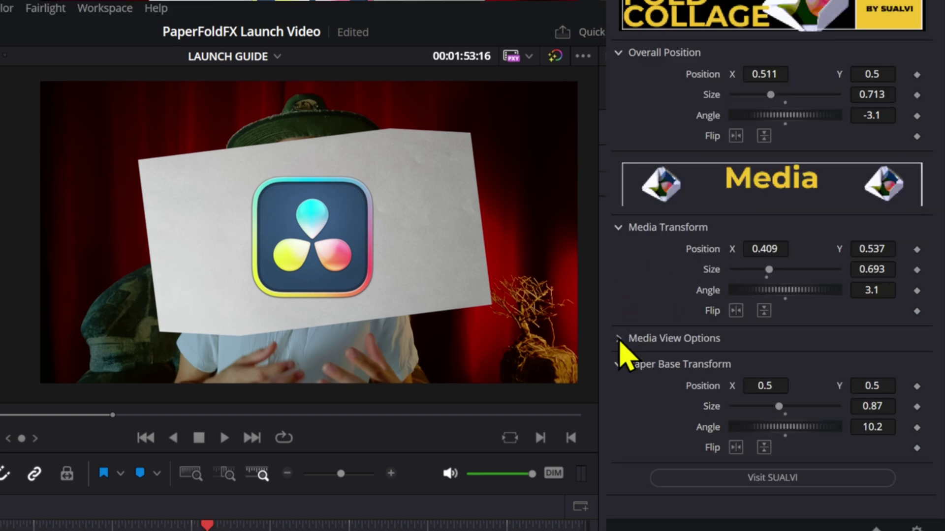
pyautogui.click(619, 339)
pyautogui.scroll(-2, 709, 290)
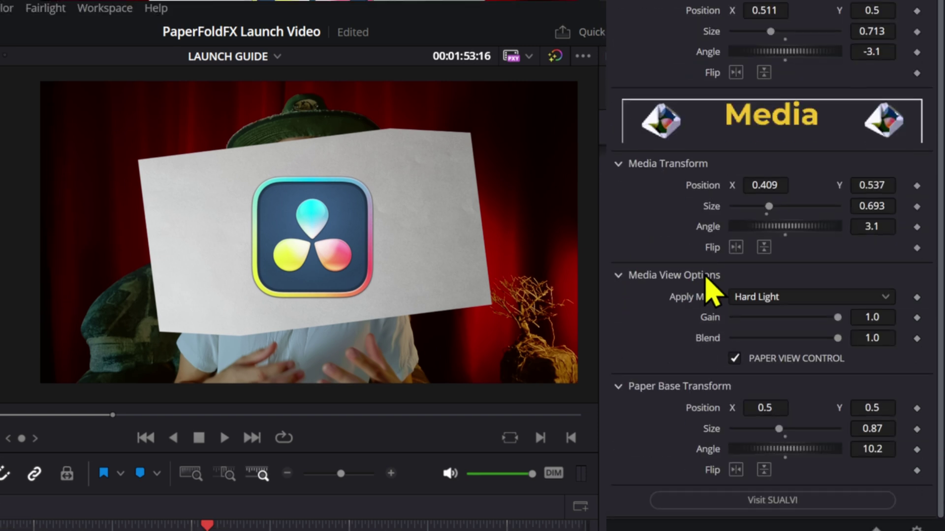
pyautogui.click(734, 359)
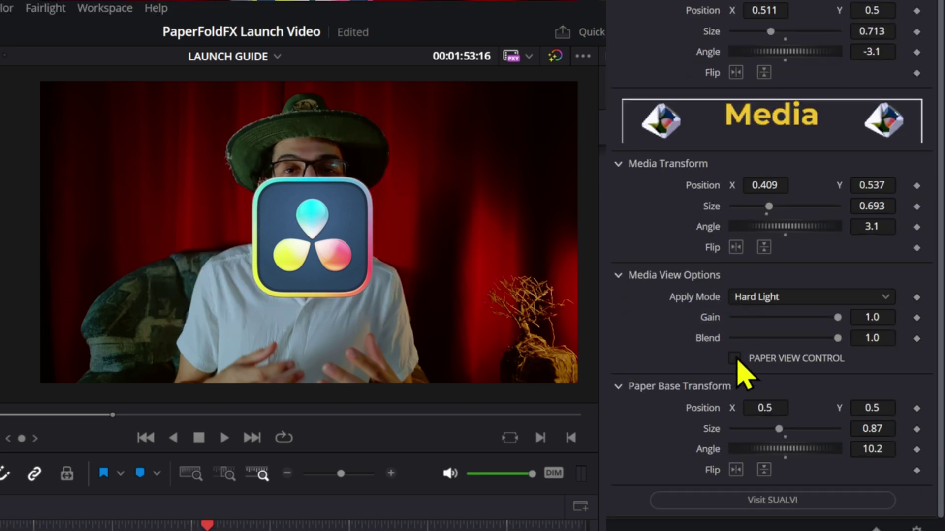
pyautogui.click(735, 359)
pyautogui.click(760, 298)
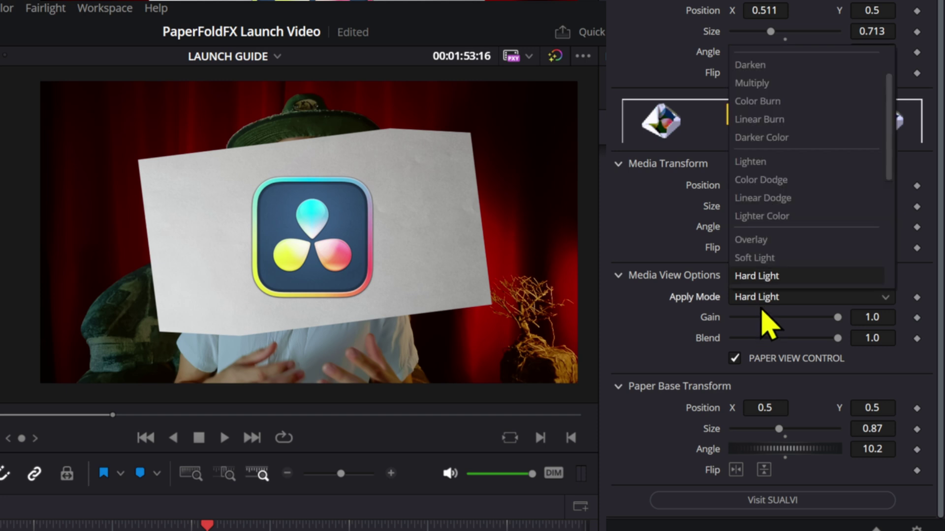
pyautogui.scroll(1, 774, 79)
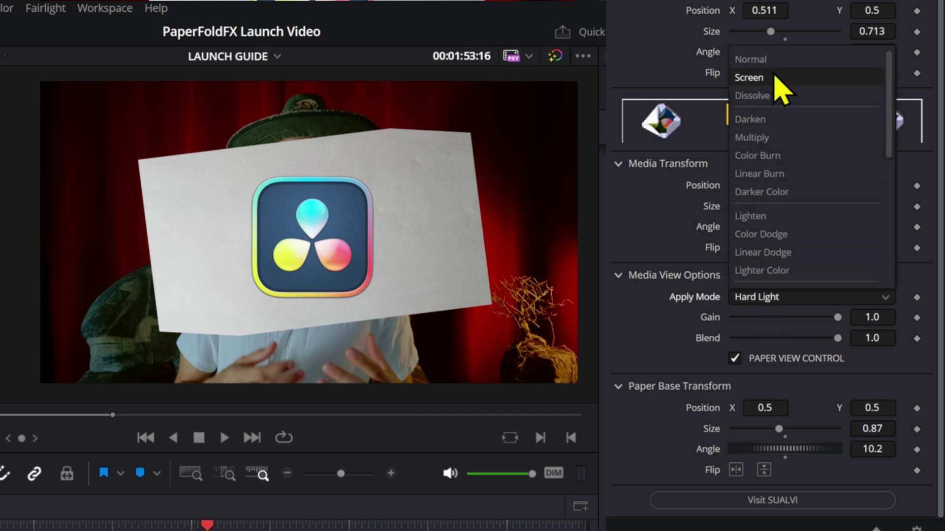
pyautogui.click(767, 59)
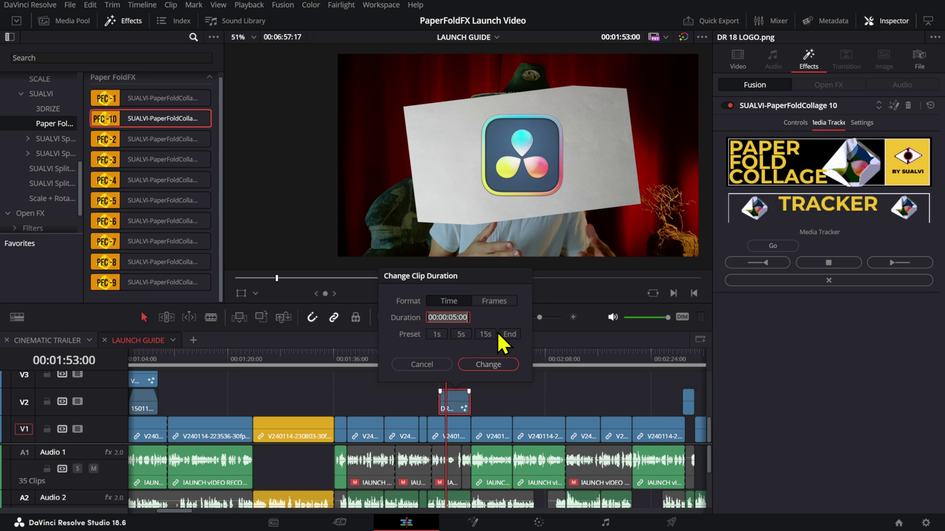
# Give the DR logo clip a 00:00:04:00 duration.
pyautogui.write('4')
pyautogui.click(480, 364)
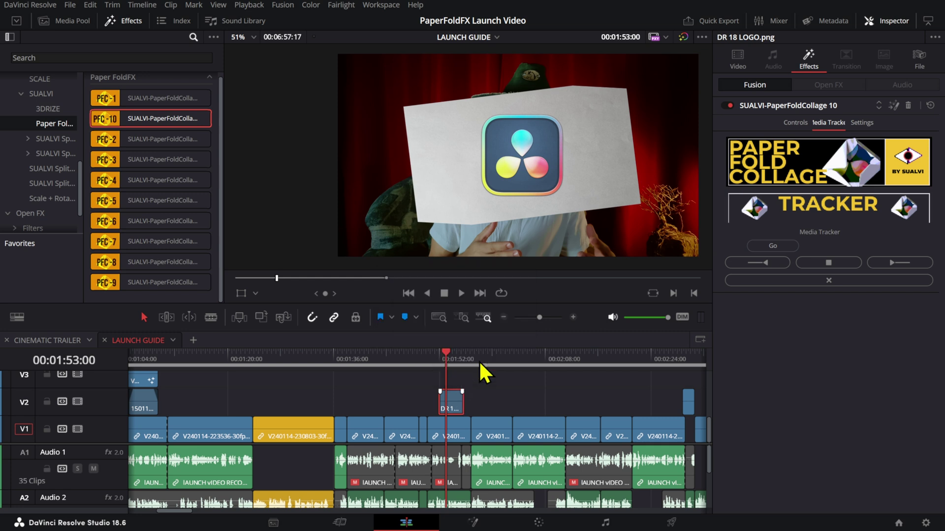
# Delete the logo's existing PaperFoldCollage 10 tracking data and run Track Backward.
pyautogui.click(438, 364)
pyautogui.press('space')
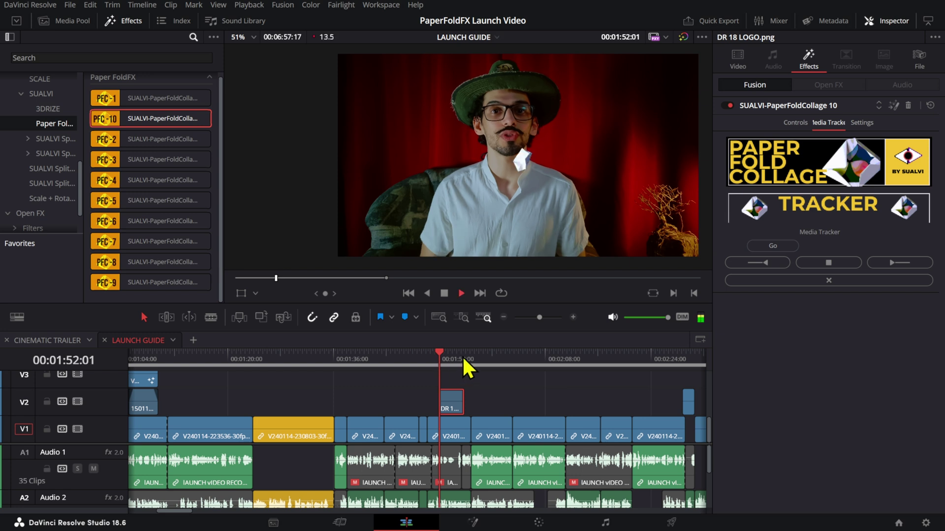
pyautogui.click(795, 123)
pyautogui.click(825, 128)
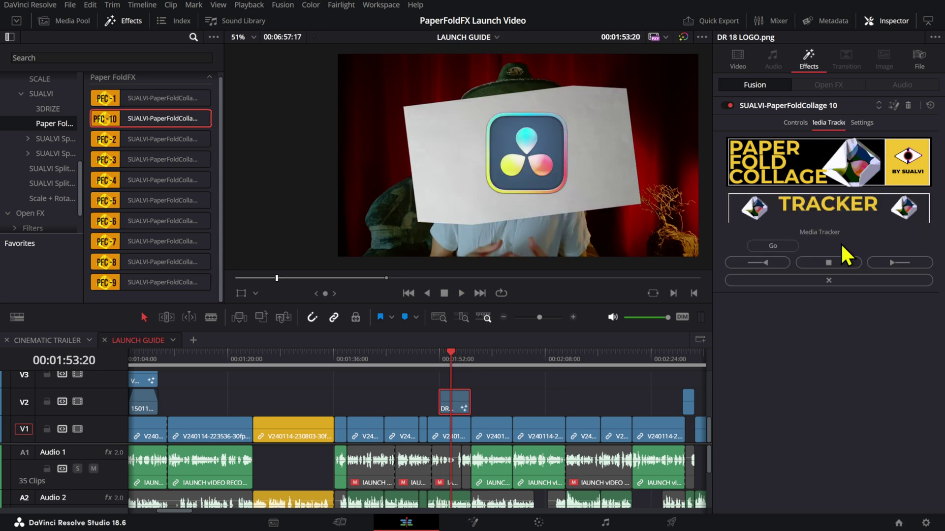
pyautogui.click(823, 284)
pyautogui.click(585, 275)
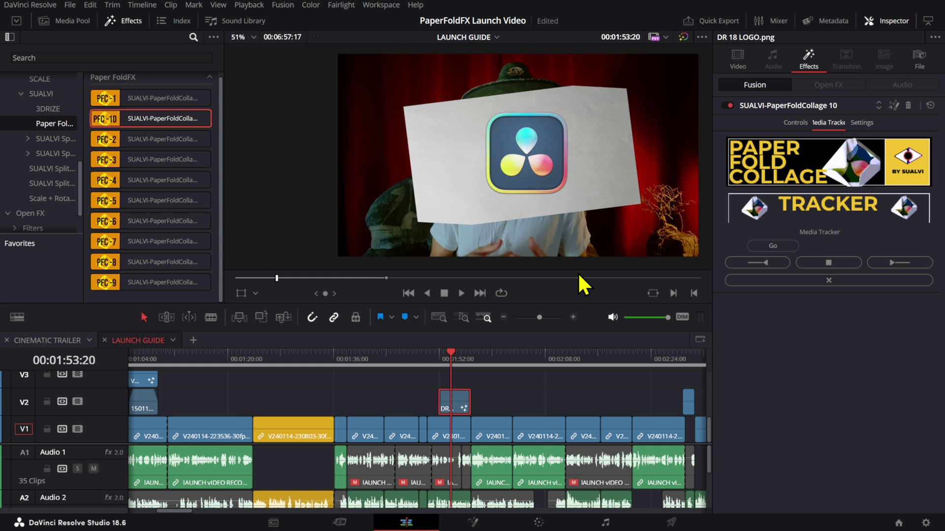
pyautogui.click(449, 362)
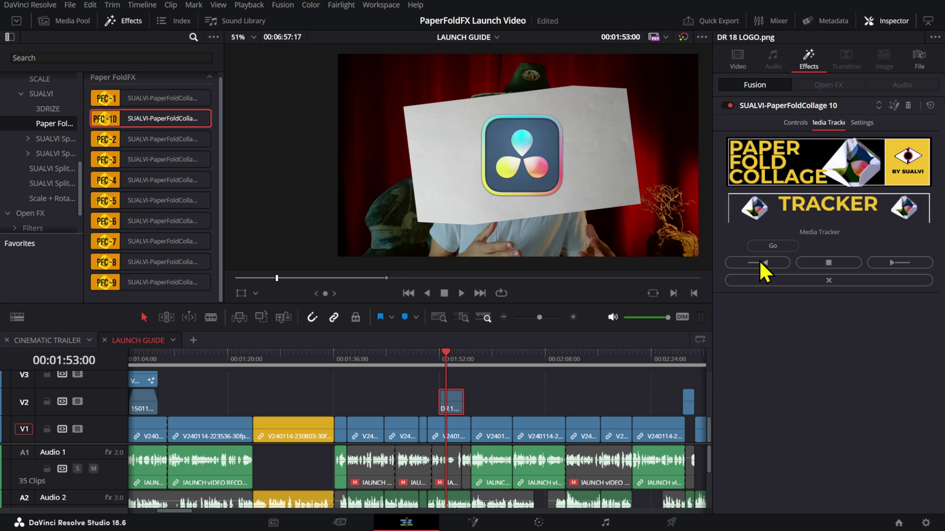
pyautogui.click(758, 261)
# In Fusion, select the SUALVIPaper node and track the collage forward from frame 27.
pyautogui.click(893, 106)
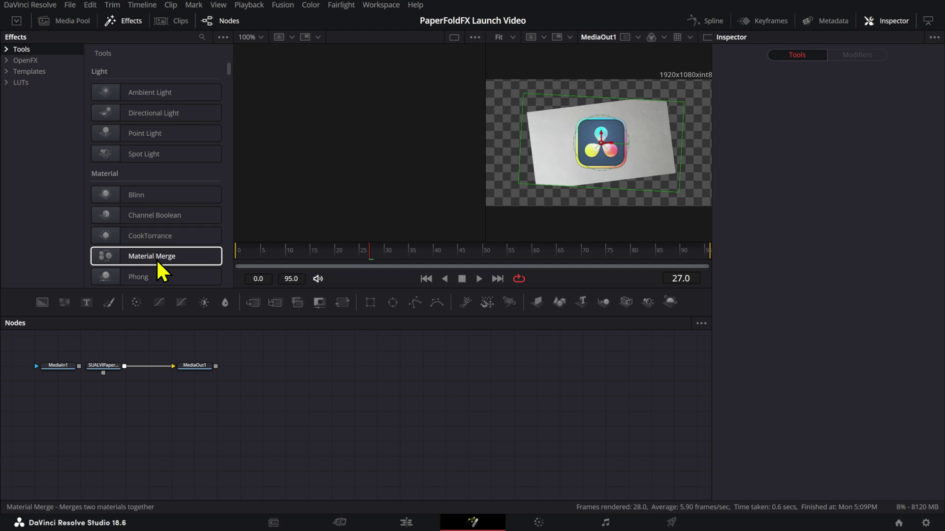
pyautogui.click(111, 368)
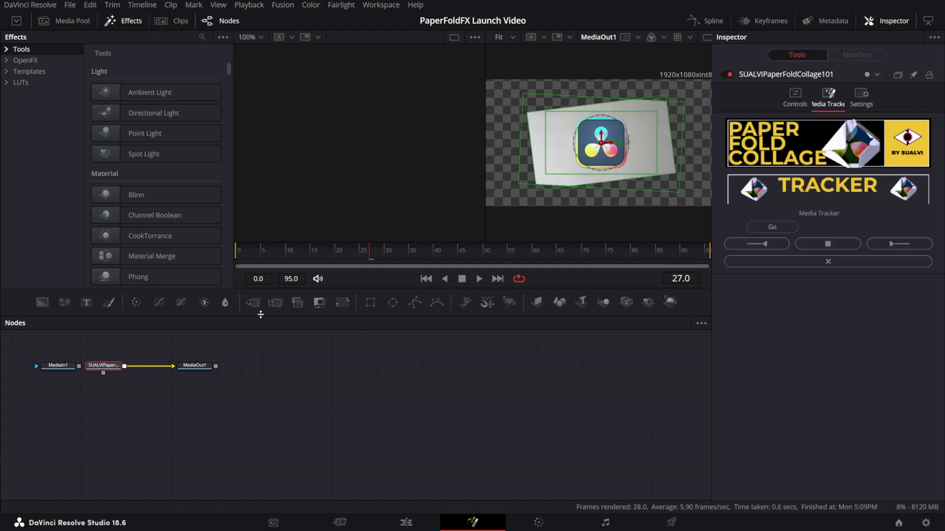
pyautogui.click(893, 241)
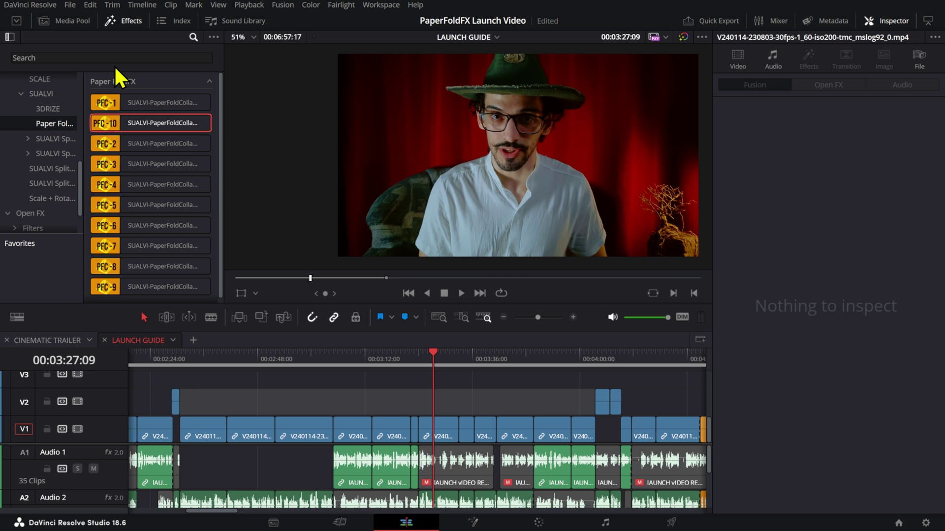
# Place the Deer Skull generator from Generators > SUALVI > Premade onto V2 at the playhead.
pyautogui.scroll(8, 48, 141)
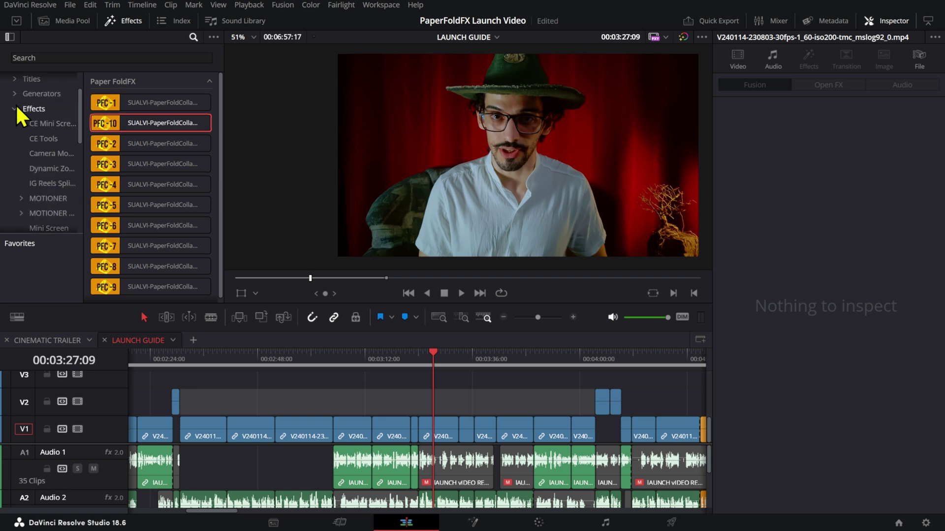
pyautogui.click(19, 109)
pyautogui.click(14, 108)
pyautogui.click(15, 136)
pyautogui.click(42, 137)
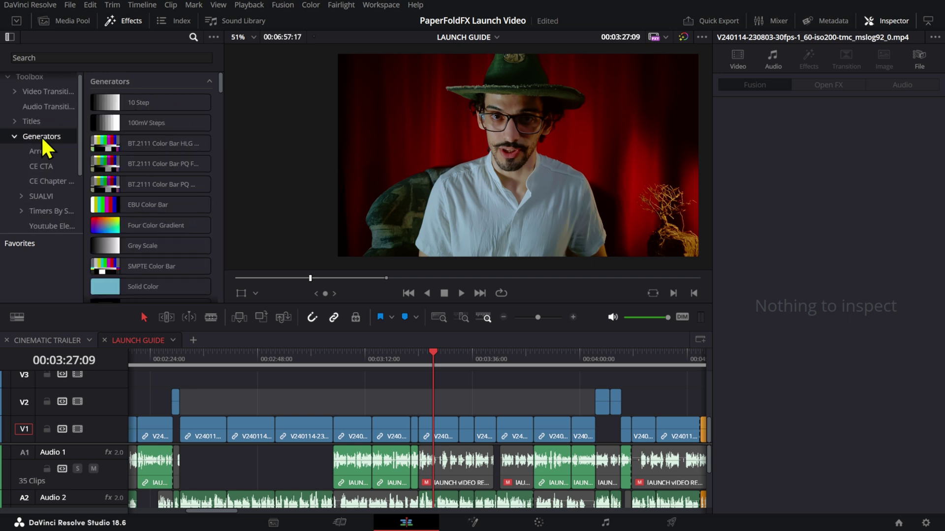
pyautogui.scroll(-3, 45, 150)
pyautogui.click(21, 126)
pyautogui.click(54, 187)
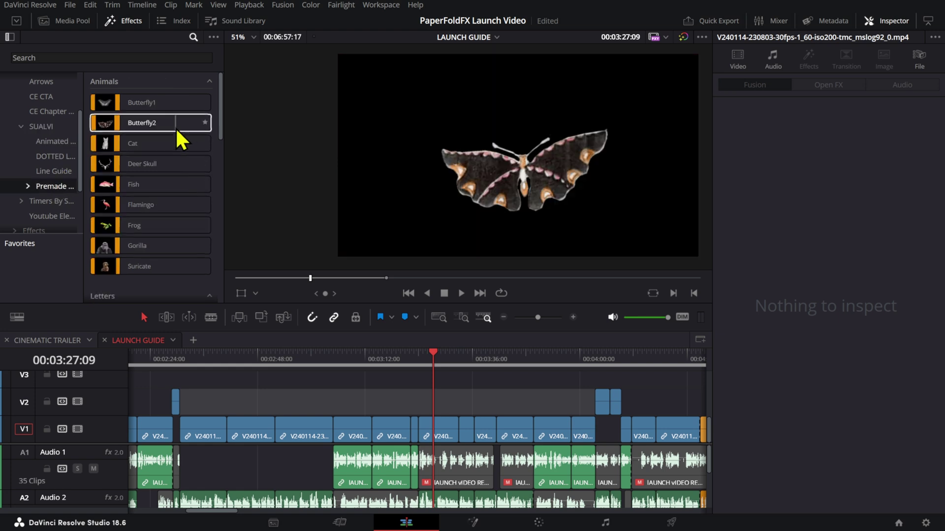
pyautogui.scroll(-5, 185, 150)
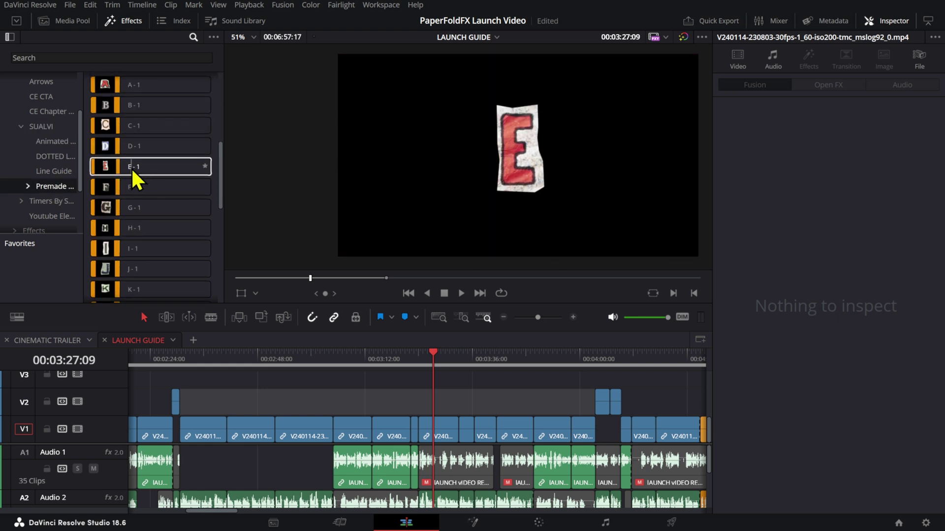
pyautogui.scroll(5, 109, 163)
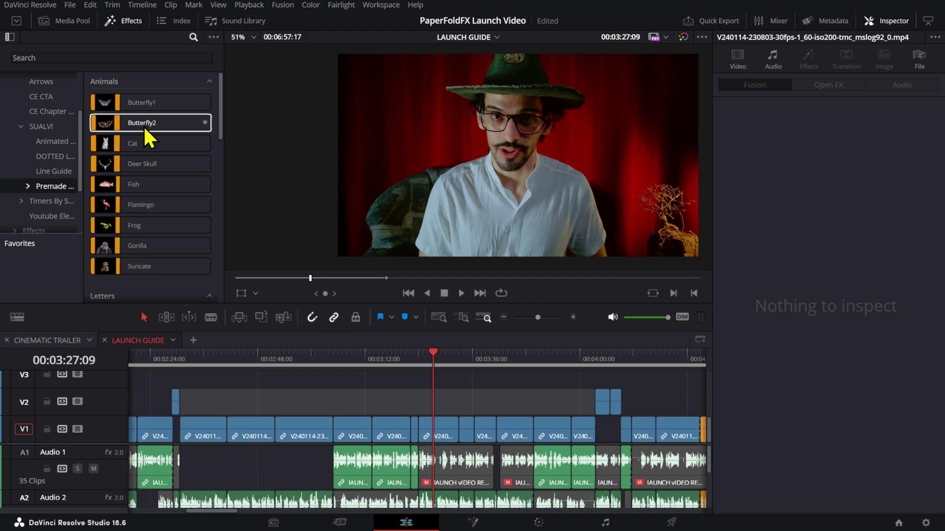
pyautogui.moveTo(105, 166); pyautogui.dragTo(443, 409)
# Set the deer skull's zoom to 0.880 and shift it sideways, keeping its rotation upright.
pyautogui.press('space')
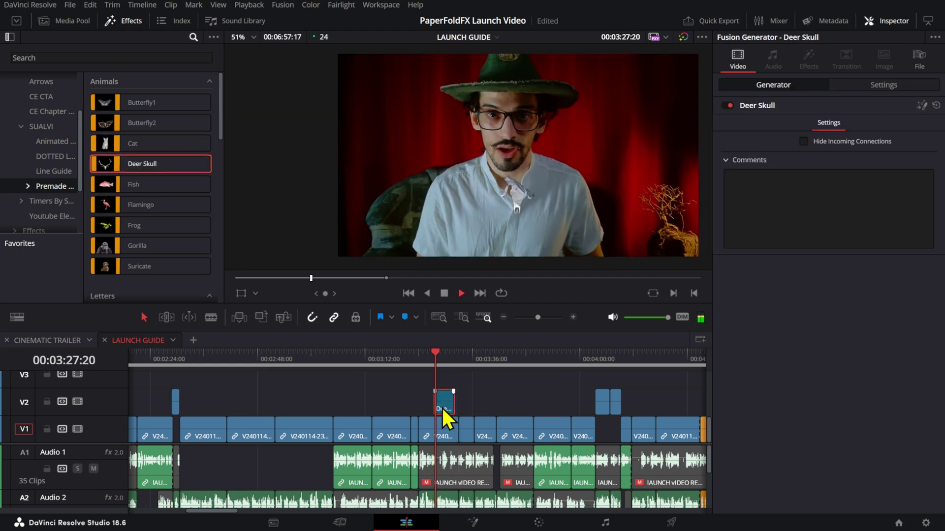
pyautogui.press('space')
pyautogui.click(910, 86)
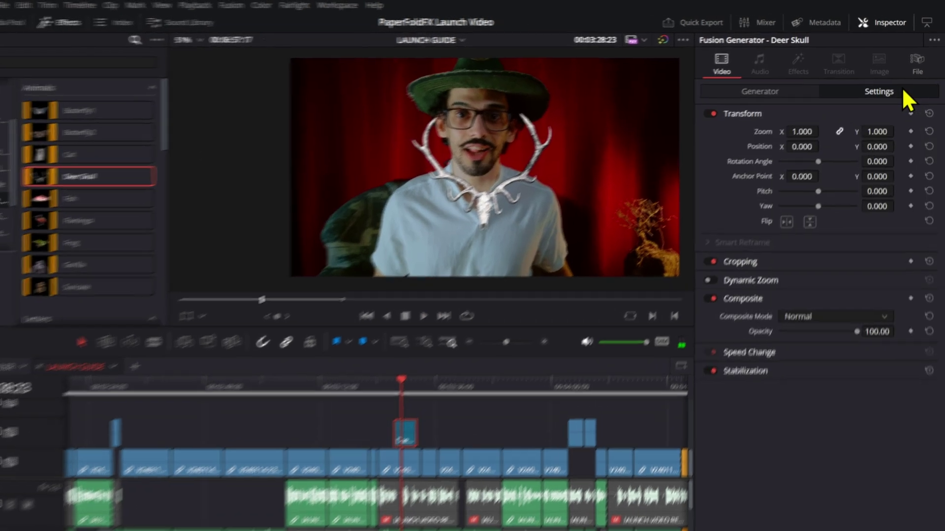
pyautogui.moveTo(801, 132)
pyautogui.mouseDown()
pyautogui.moveTo(817, 132)
pyautogui.moveTo(788, 131)
pyautogui.mouseUp()
pyautogui.moveTo(802, 146); pyautogui.dragTo(822, 145)
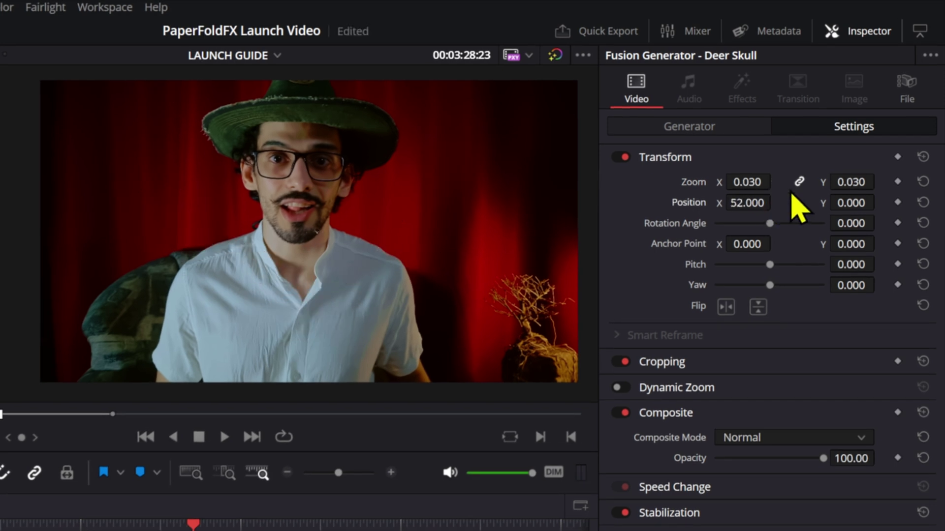
pyautogui.moveTo(747, 182); pyautogui.dragTo(778, 190)
pyautogui.moveTo(851, 223); pyautogui.dragTo(832, 223)
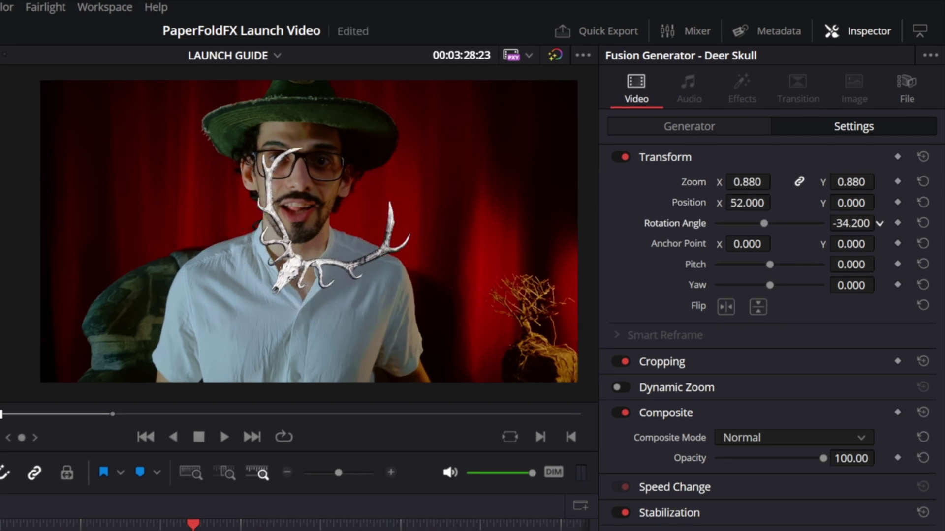
pyautogui.doubleClick(708, 223)
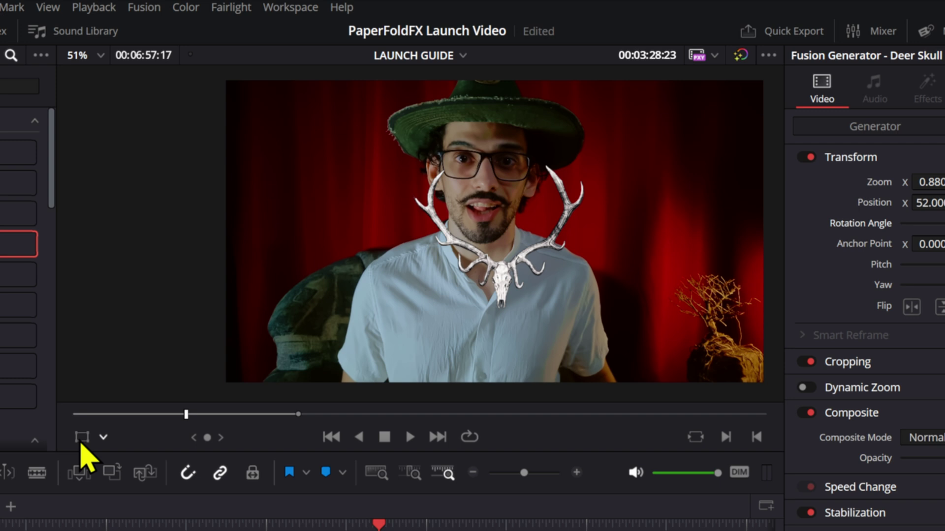
# Use onscreen Transform handles to enlarge the skull to about 1.63 and move it up-left.
pyautogui.click(81, 439)
pyautogui.moveTo(746, 98); pyautogui.dragTo(782, 74)
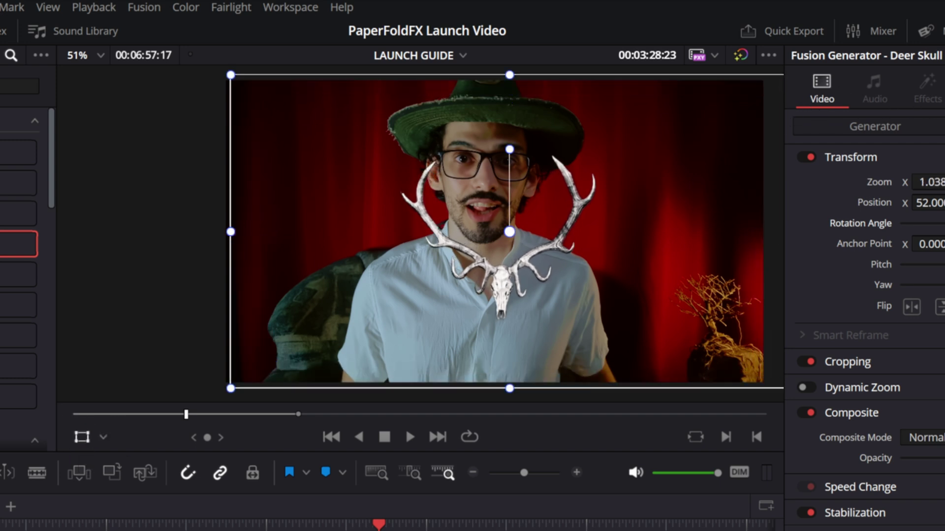
pyautogui.moveTo(566, 266); pyautogui.dragTo(520, 162)
pyautogui.moveTo(753, 302); pyautogui.dragTo(597, 302)
pyautogui.click(352, 521)
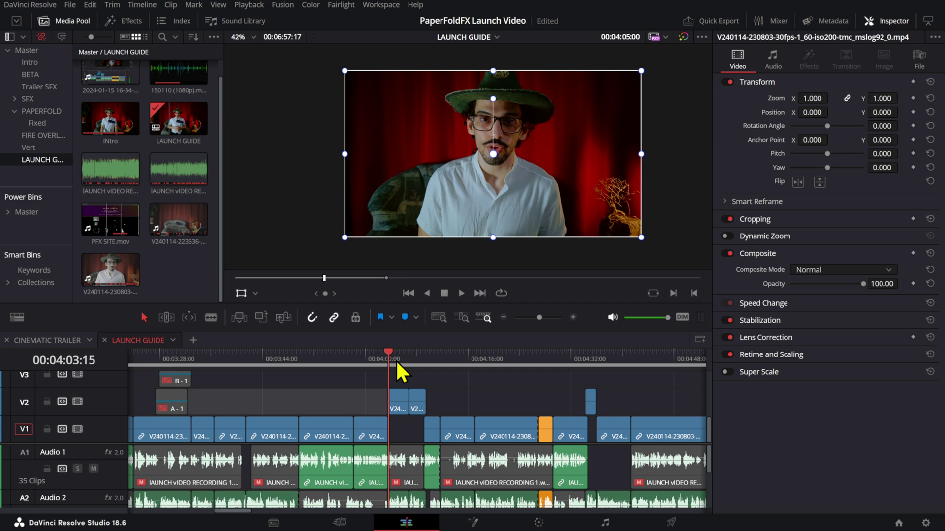
# Check the Sound Library, then drag the PFC SFX folder into the LAUNCH GUIDE bin.
pyautogui.click(240, 25)
pyautogui.click(213, 37)
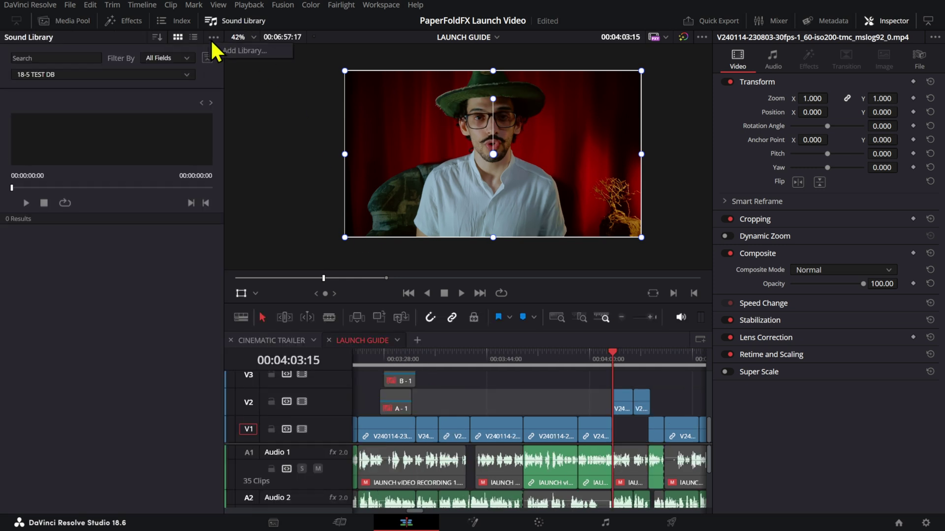
pyautogui.click(240, 20)
pyautogui.click(66, 20)
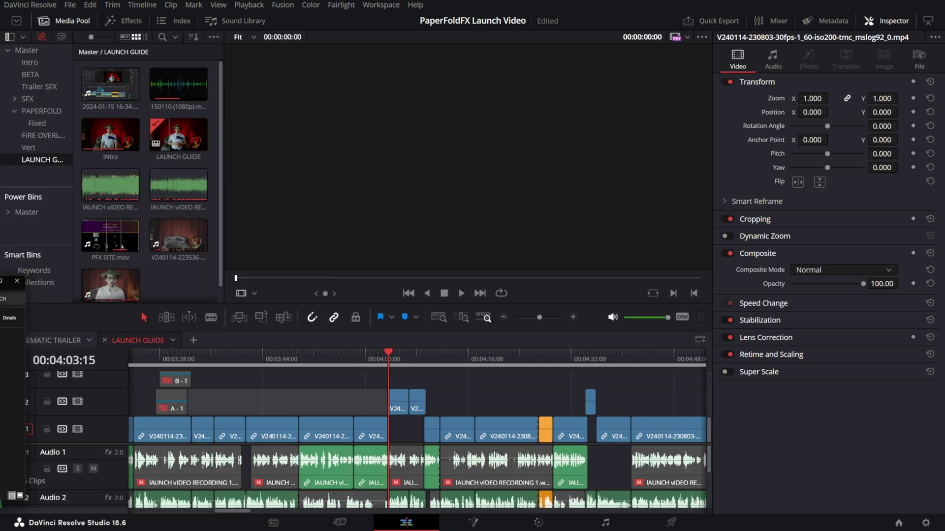
pyautogui.moveTo(264, 309); pyautogui.dragTo(43, 163)
pyautogui.click(123, 149)
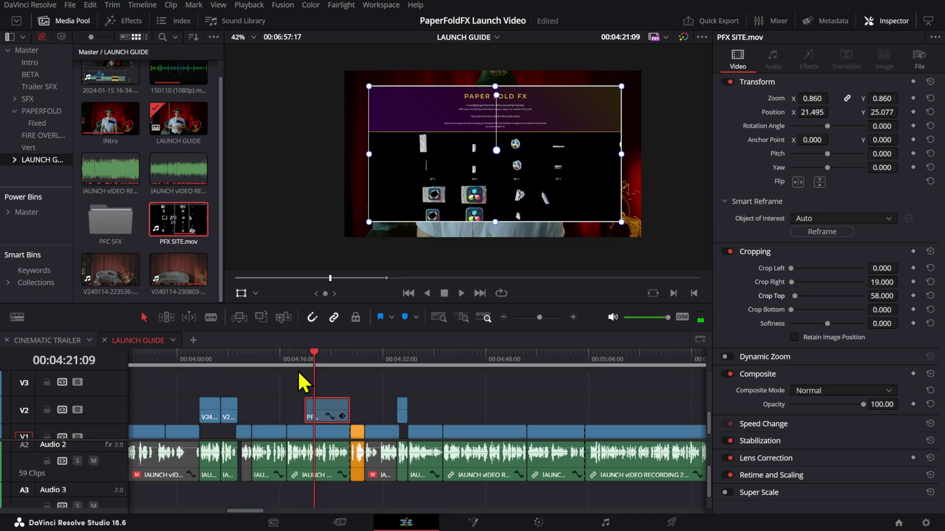
# Review the PFX SITE clip in Fusion around frames 285-286 and return to Edit.
pyautogui.moveTo(299, 373); pyautogui.dragTo(300, 363)
pyautogui.press('space')
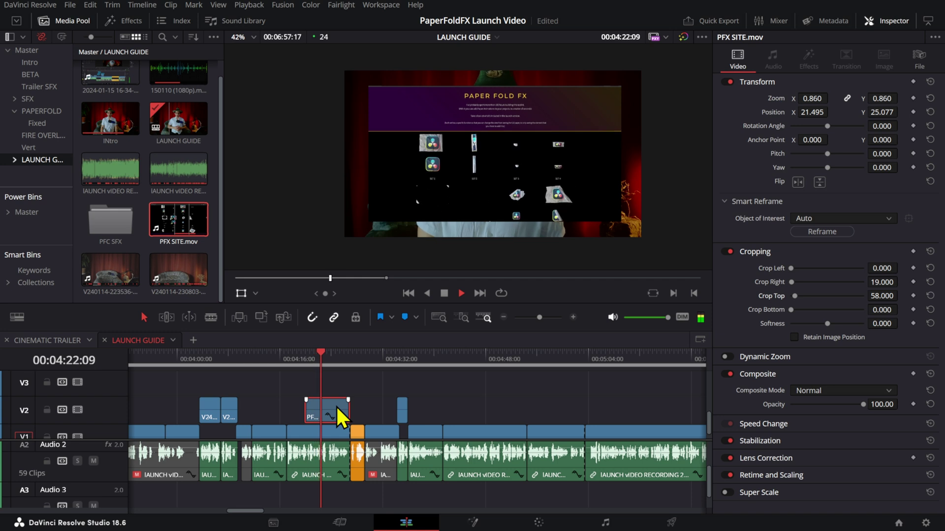
pyautogui.press('space')
pyautogui.click(472, 525)
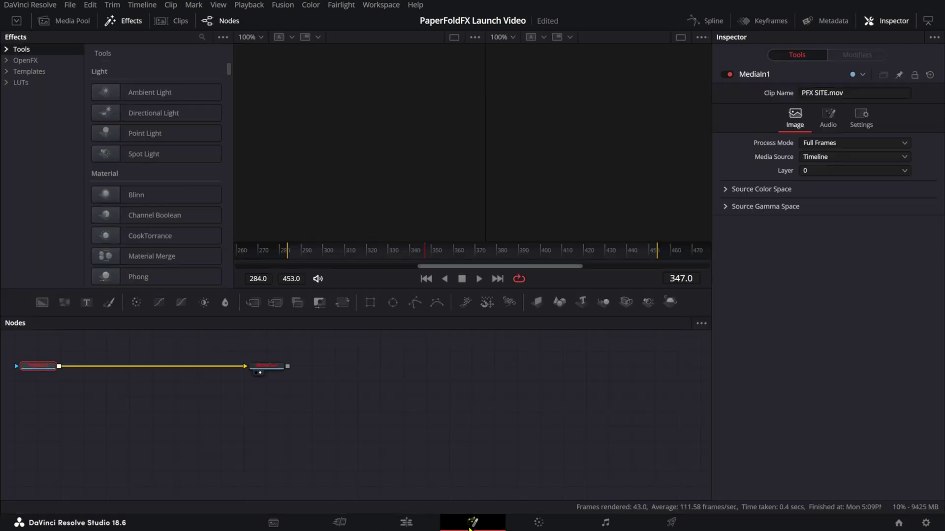
pyautogui.moveTo(311, 247); pyautogui.dragTo(283, 252)
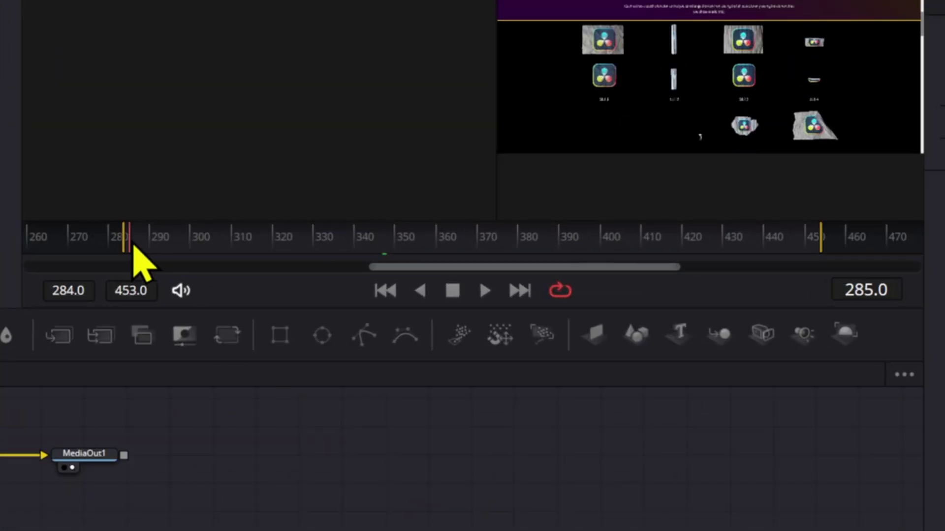
pyautogui.moveTo(133, 245)
pyautogui.mouseDown()
pyautogui.moveTo(137, 220)
pyautogui.moveTo(131, 227)
pyautogui.mouseUp()
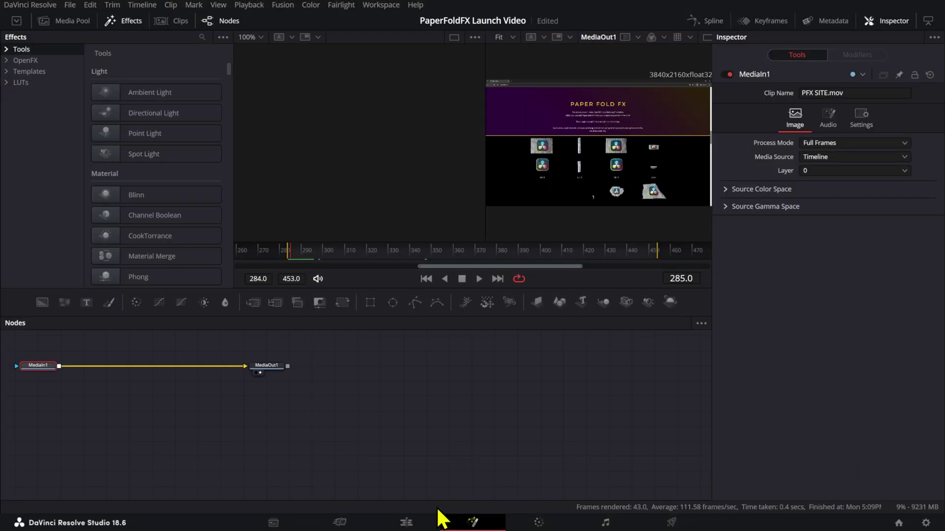
pyautogui.click(407, 522)
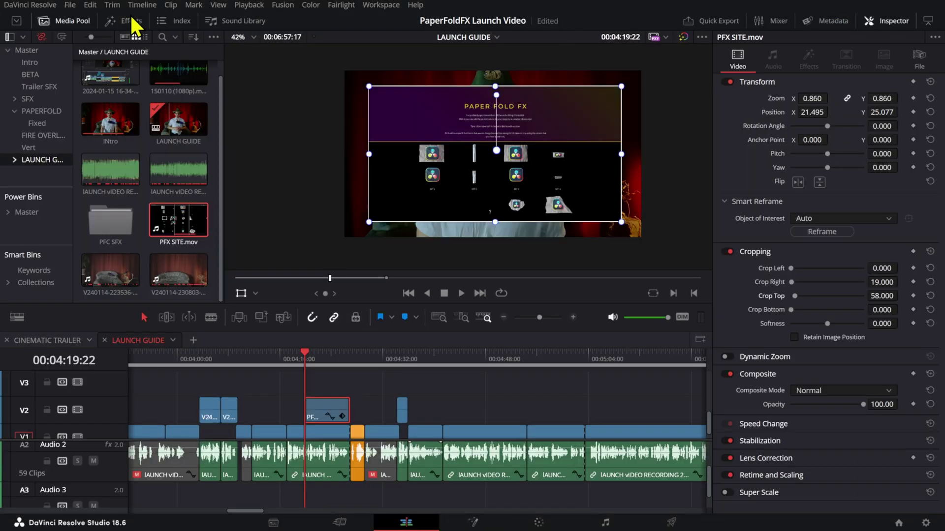
# Search the effects for 'pap' and apply PFC-1 Paper Fold Collage to the V2 clip.
pyautogui.click(123, 20)
pyautogui.click(90, 57)
pyautogui.write('pap')
pyautogui.moveTo(108, 165); pyautogui.dragTo(321, 403)
pyautogui.press('space')
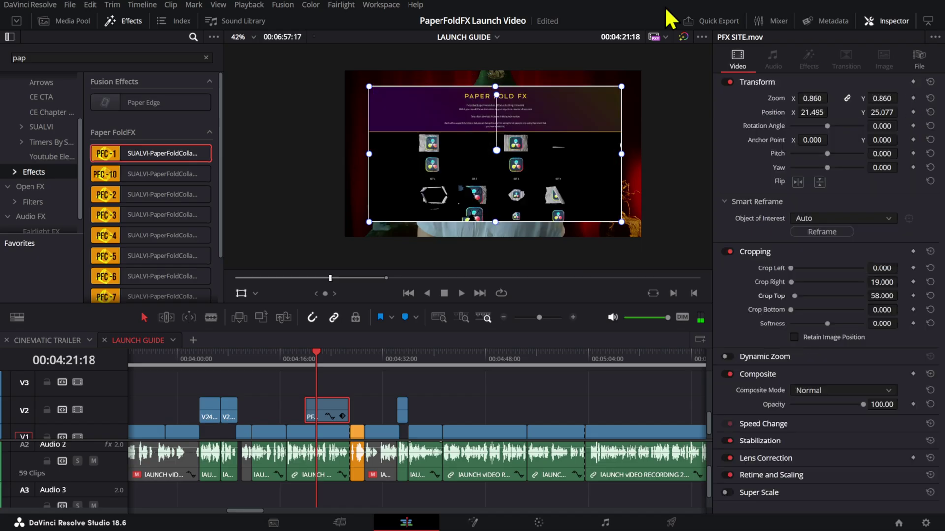
# Convert the V2 website clip to a New Fusion Clip and reapply PFC-1 to it.
pyautogui.rightClick(324, 418)
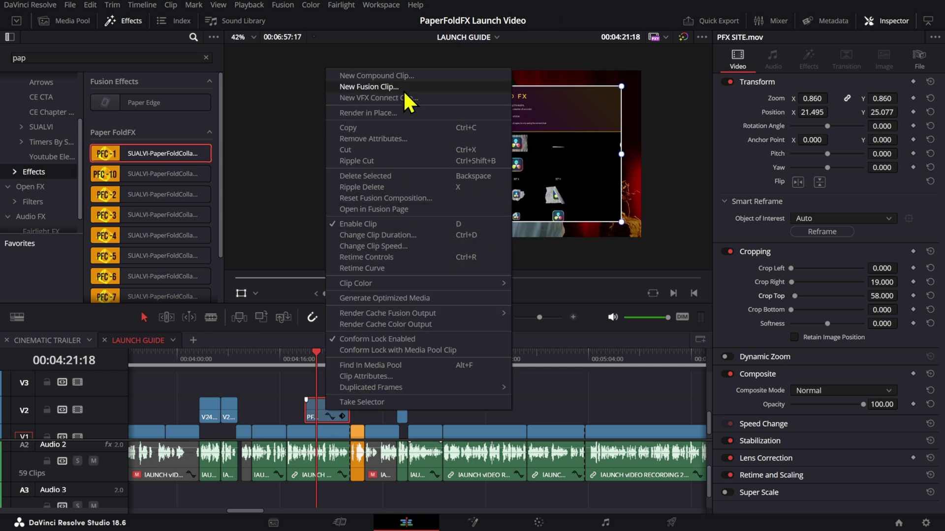
pyautogui.click(374, 87)
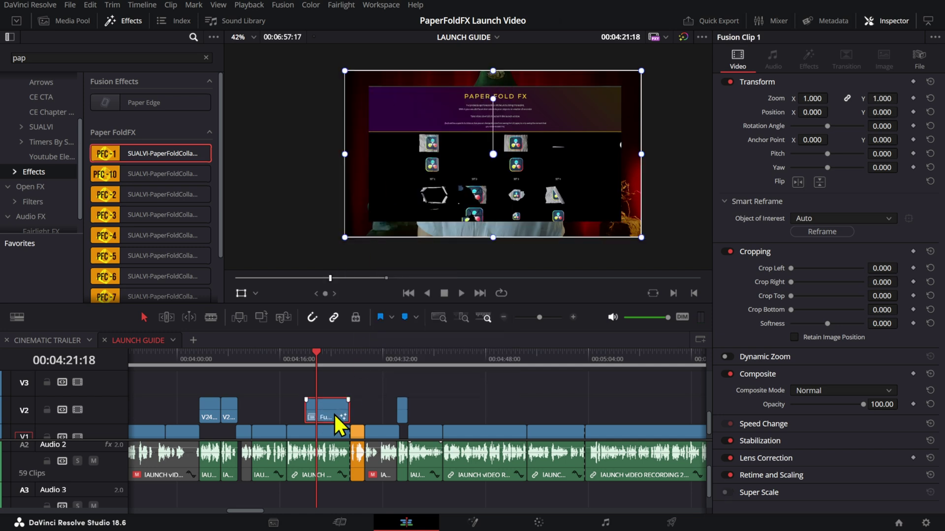
pyautogui.moveTo(185, 152); pyautogui.dragTo(325, 411)
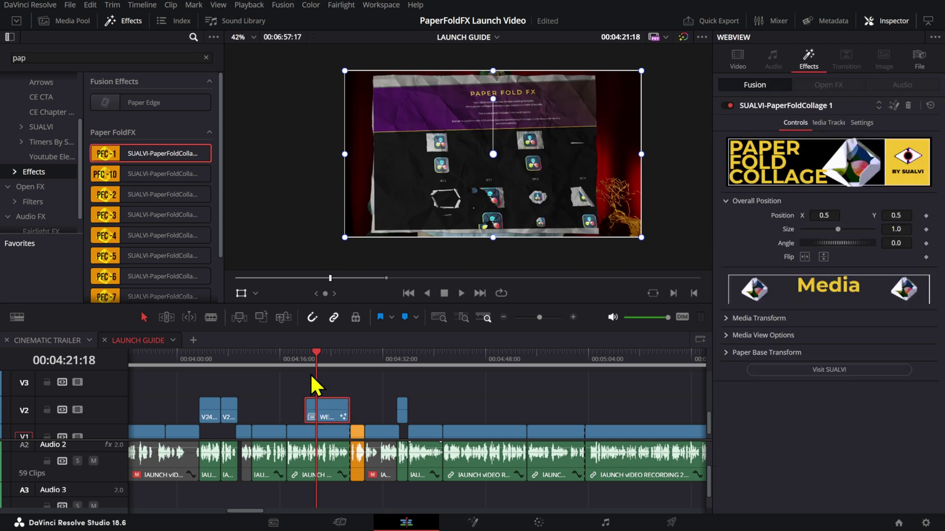
pyautogui.press('space')
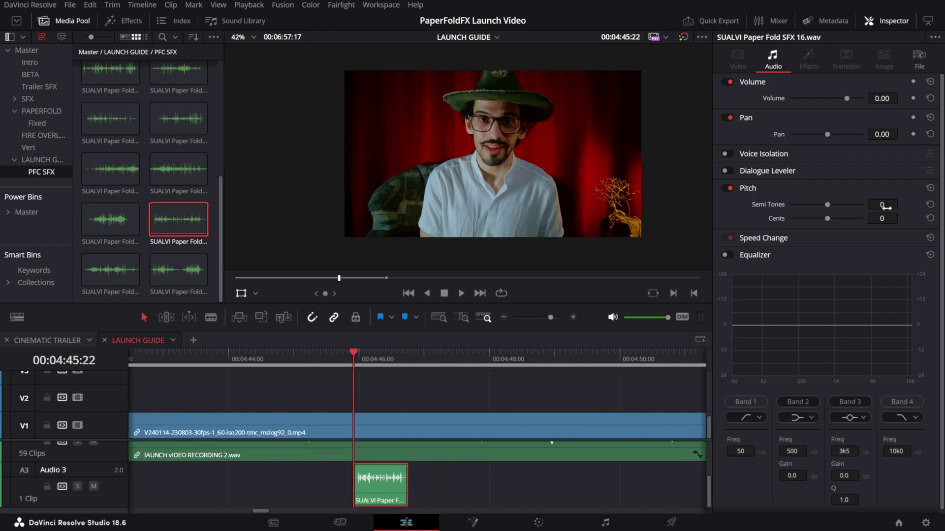
# EQ the sound effect: 578 Hz at -3.9 dB, 3k4 at -4.4 dB, low-cut at 80 Hz.
pyautogui.scroll(3, 901, 218)
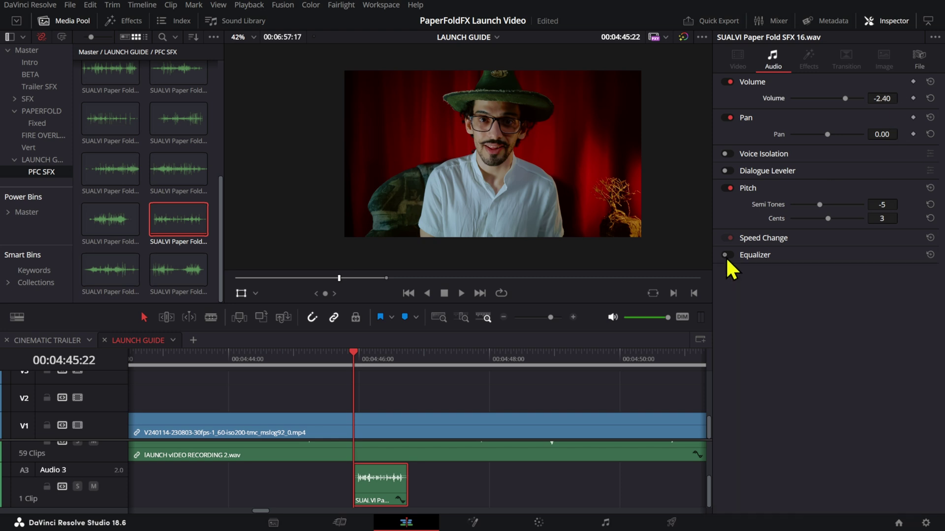
pyautogui.click(726, 255)
pyautogui.moveTo(814, 326); pyautogui.dragTo(819, 334)
pyautogui.moveTo(866, 326); pyautogui.dragTo(866, 335)
pyautogui.click(766, 344)
pyautogui.moveTo(756, 326); pyautogui.dragTo(768, 329)
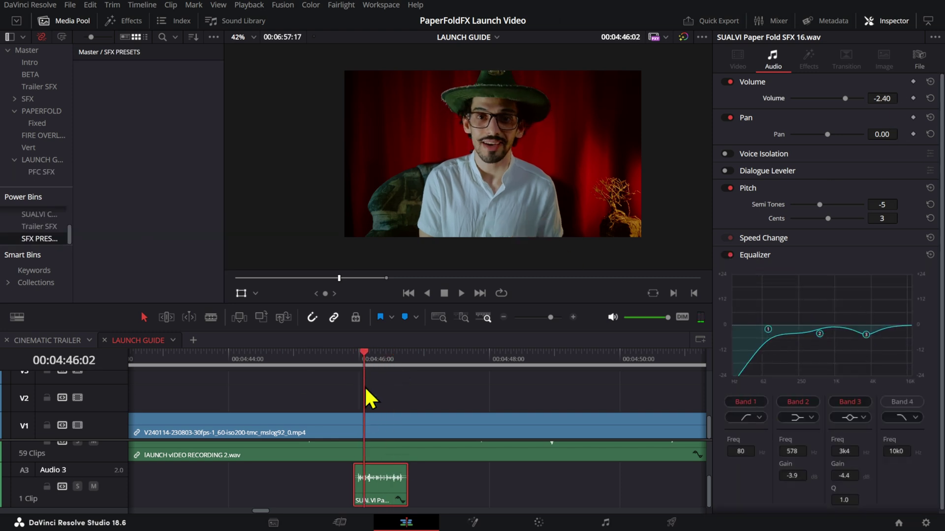
# Save the tweaked clip into the SFX PRESETS bin as 'PaperFold SFX PRESET'.
pyautogui.moveTo(364, 386); pyautogui.dragTo(379, 371)
pyautogui.moveTo(380, 478); pyautogui.dragTo(147, 243)
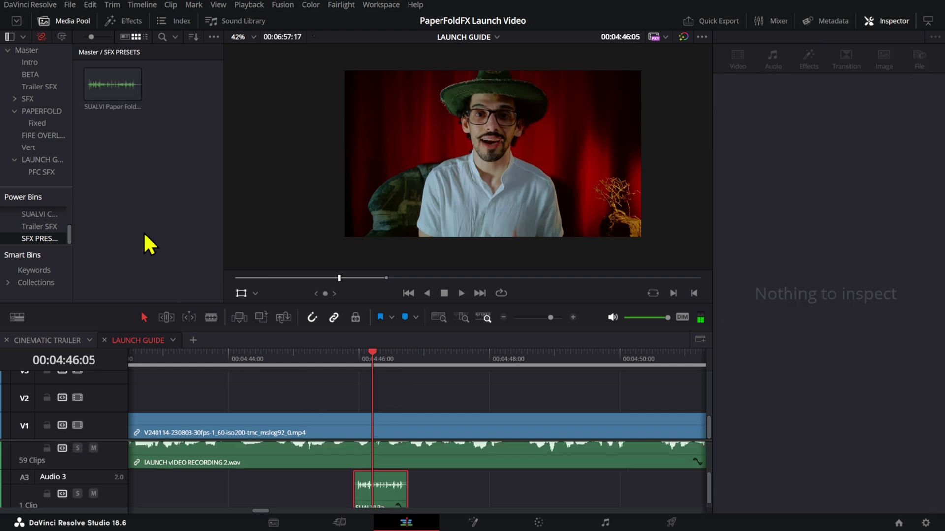
pyautogui.click(120, 96)
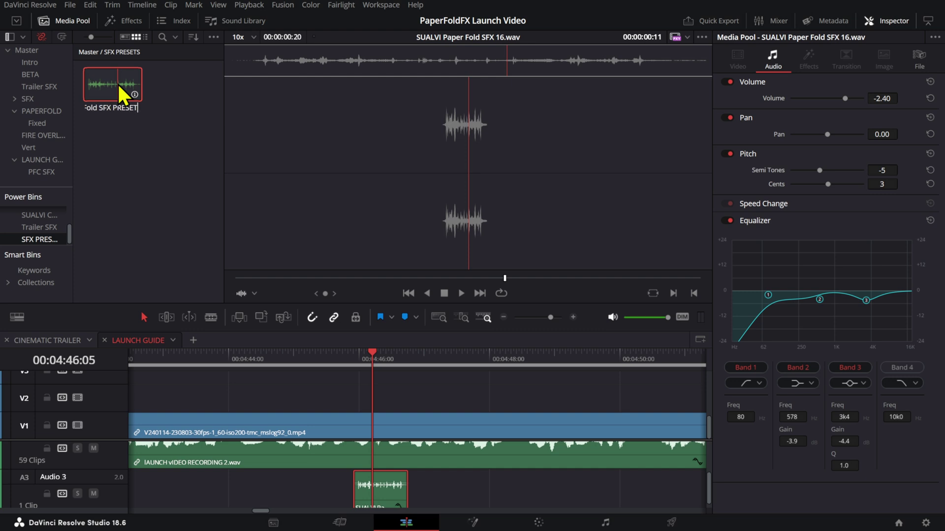
pyautogui.click(169, 204)
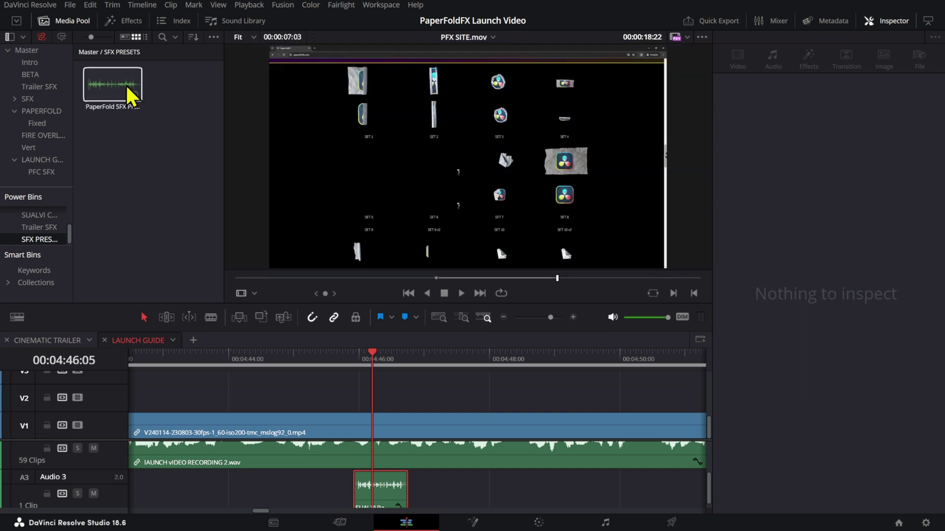
# Place the PaperFold SFX PRESET onto Audio 3 and play it back.
pyautogui.moveTo(129, 92); pyautogui.dragTo(468, 489)
pyautogui.scroll(-1, 512, 500)
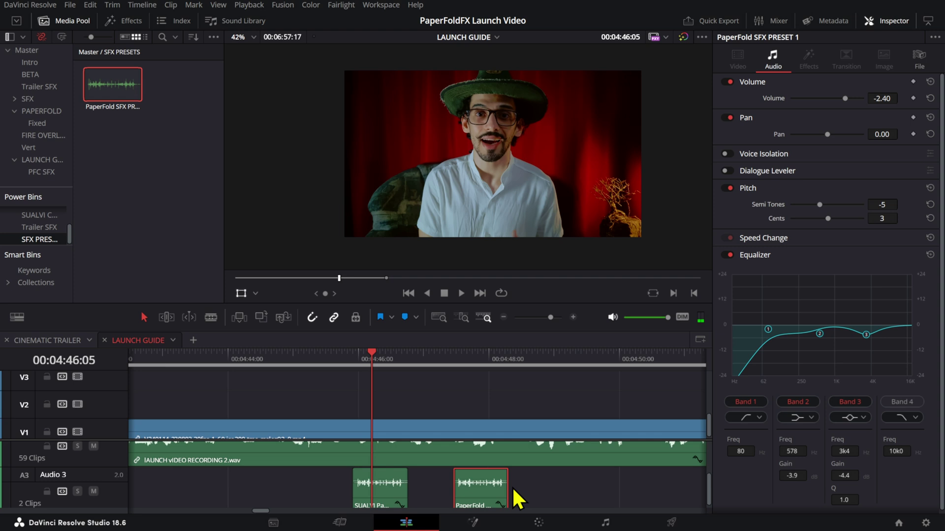
pyautogui.hscroll(1, 432, 416)
pyautogui.click(419, 362)
pyautogui.press('space')
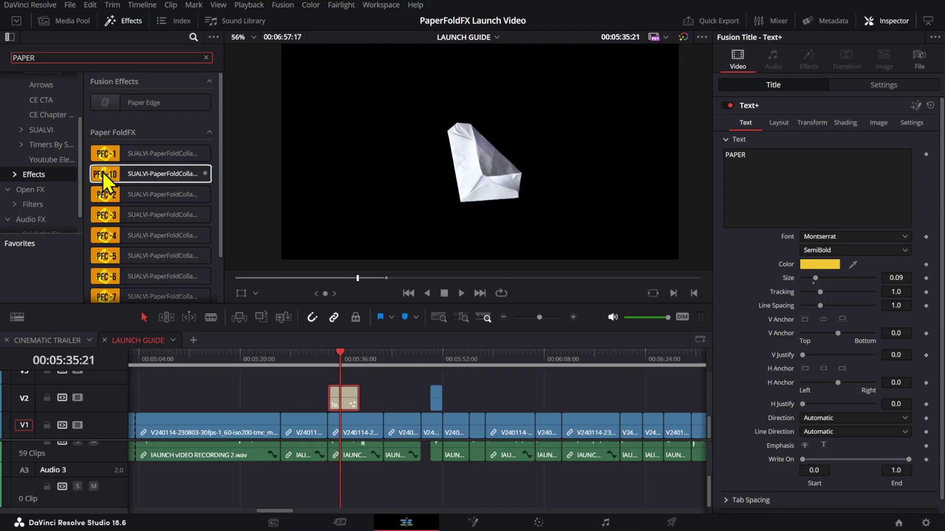
# Apply the PFC-10 paper fold and Paper Edge effects to the PAPER title.
pyautogui.moveTo(105, 174); pyautogui.dragTo(345, 401)
pyautogui.click(328, 359)
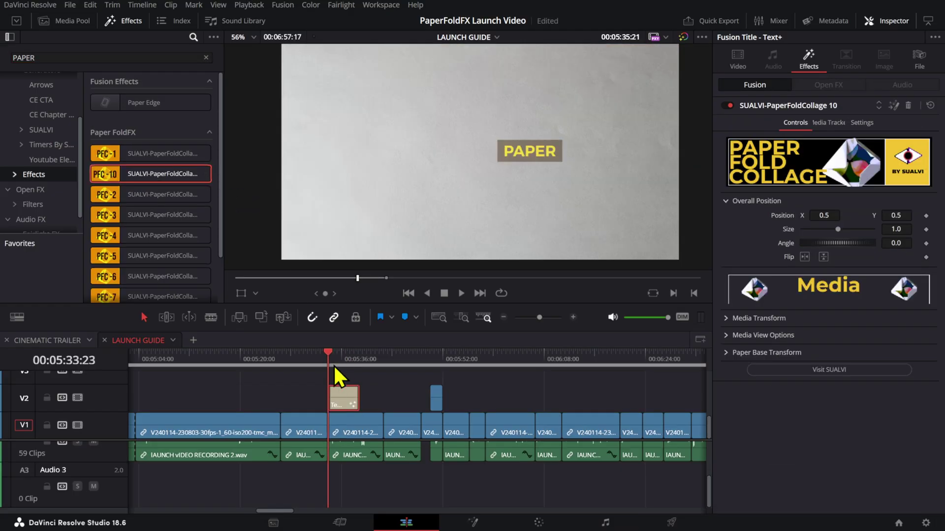
pyautogui.moveTo(104, 102); pyautogui.dragTo(345, 397)
# Set the Paper Edge border colour to the brown sampled from the PAPER label.
pyautogui.click(848, 181)
pyautogui.click(396, 262)
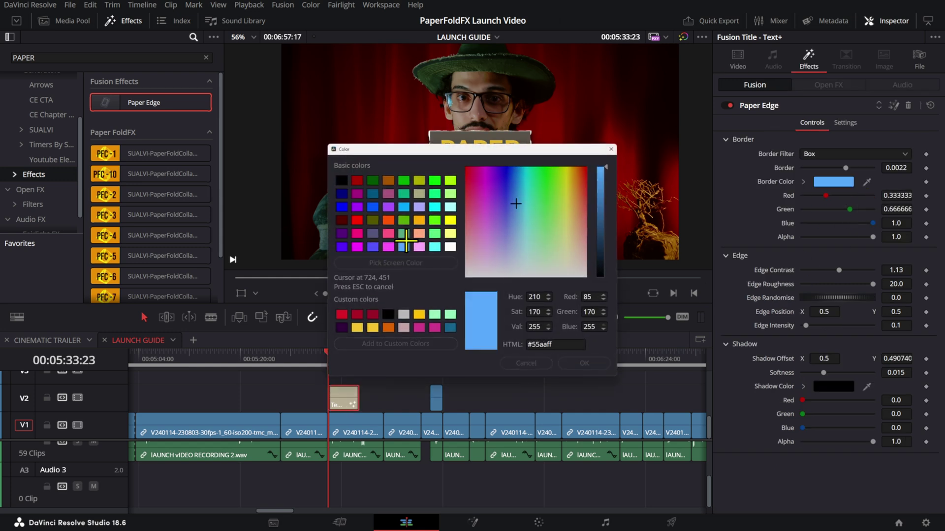
pyautogui.click(443, 137)
pyautogui.click(585, 363)
# Set the Paper Edge border to about 0.0048 and edge contrast to 1.542.
pyautogui.scroll(3, 527, 147)
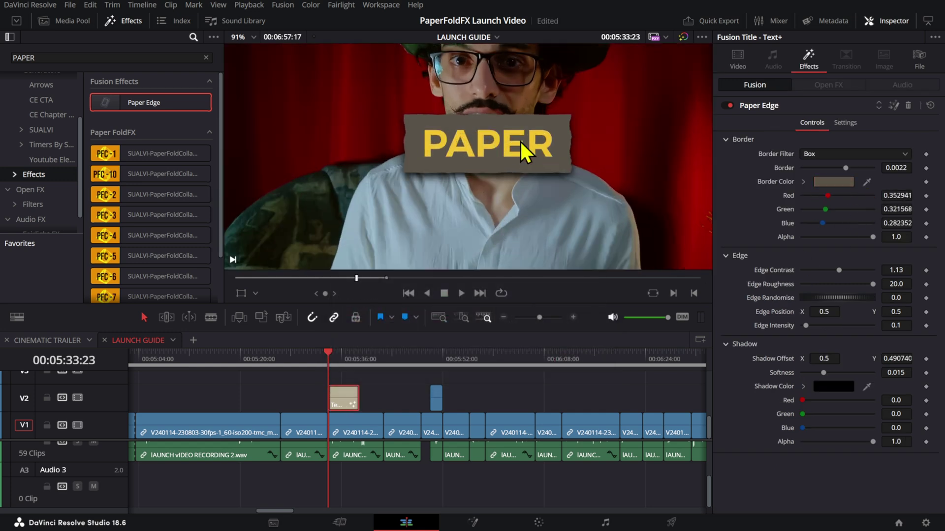
pyautogui.moveTo(889, 167); pyautogui.dragTo(883, 168)
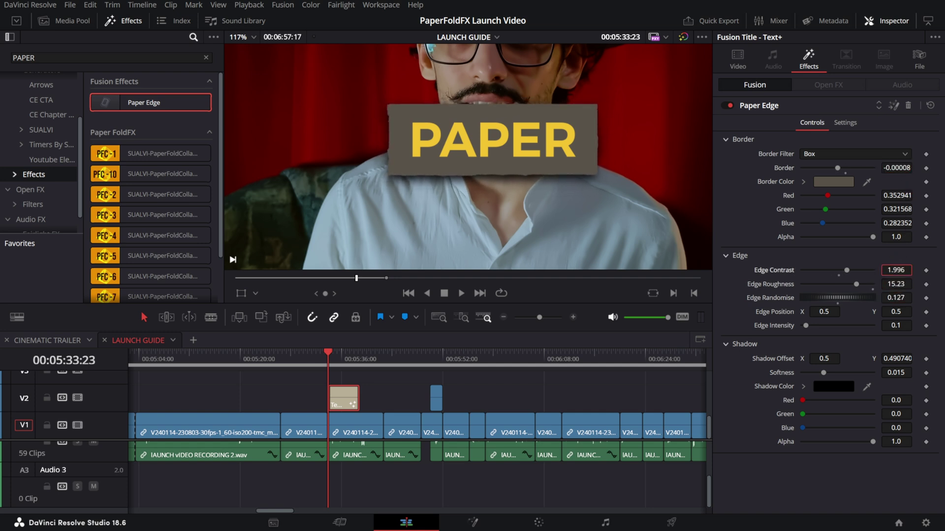
pyautogui.moveTo(896, 270); pyautogui.dragTo(880, 270)
pyautogui.moveTo(893, 167); pyautogui.dragTo(908, 168)
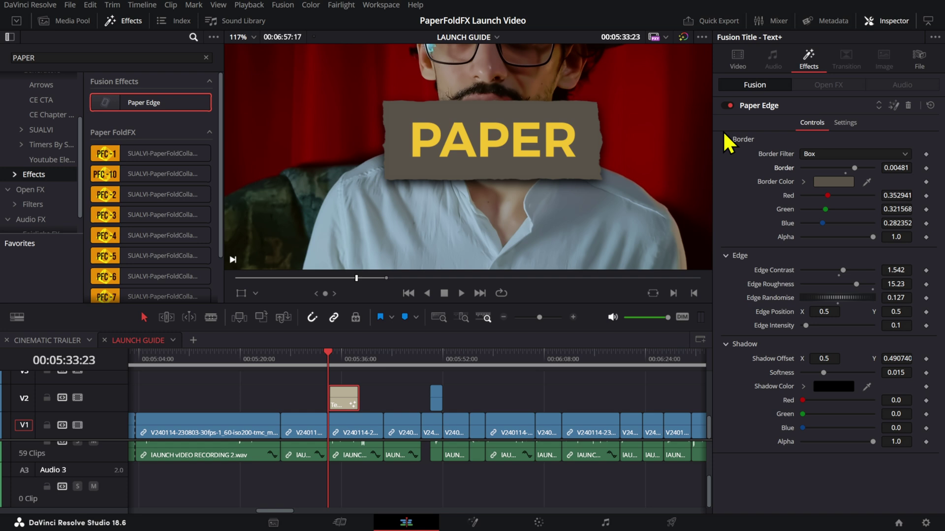
# Add PaperFoldCollage 1 (PFC-1) to the title and show its Paper Base Transform settings.
pyautogui.moveTo(117, 155); pyautogui.dragTo(353, 403)
pyautogui.scroll(-5, 420, 238)
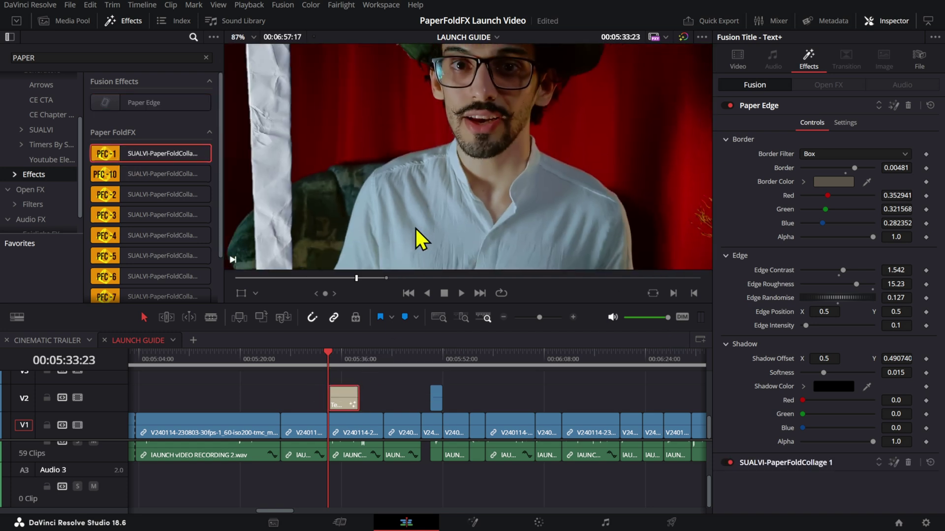
pyautogui.click(753, 105)
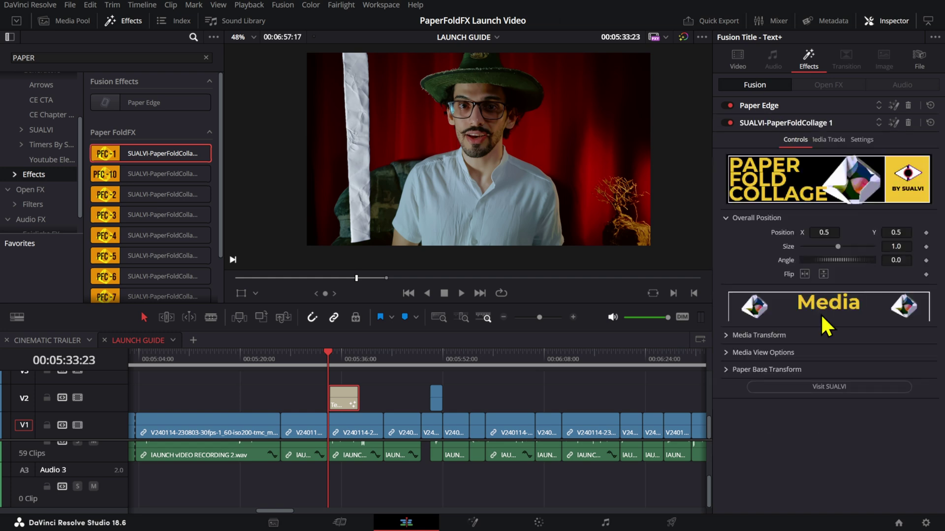
pyautogui.click(344, 359)
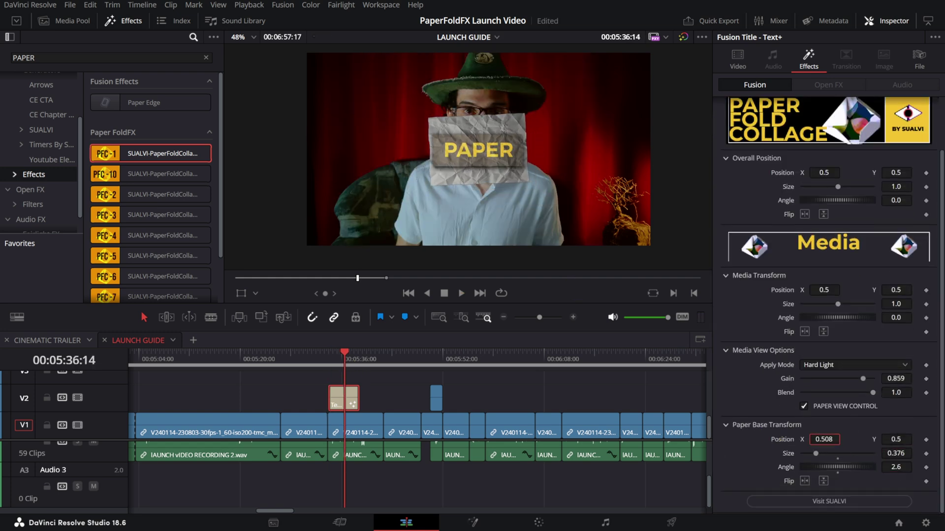
# Open the paper's media tracker settings and play the title from its start to preview.
pyautogui.click(829, 139)
pyautogui.moveTo(345, 355); pyautogui.dragTo(328, 354)
pyautogui.press('space')
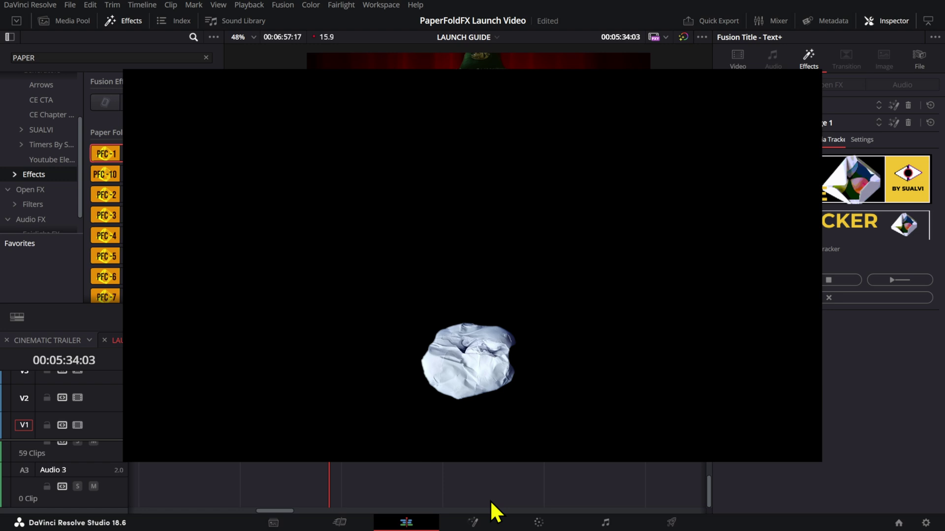